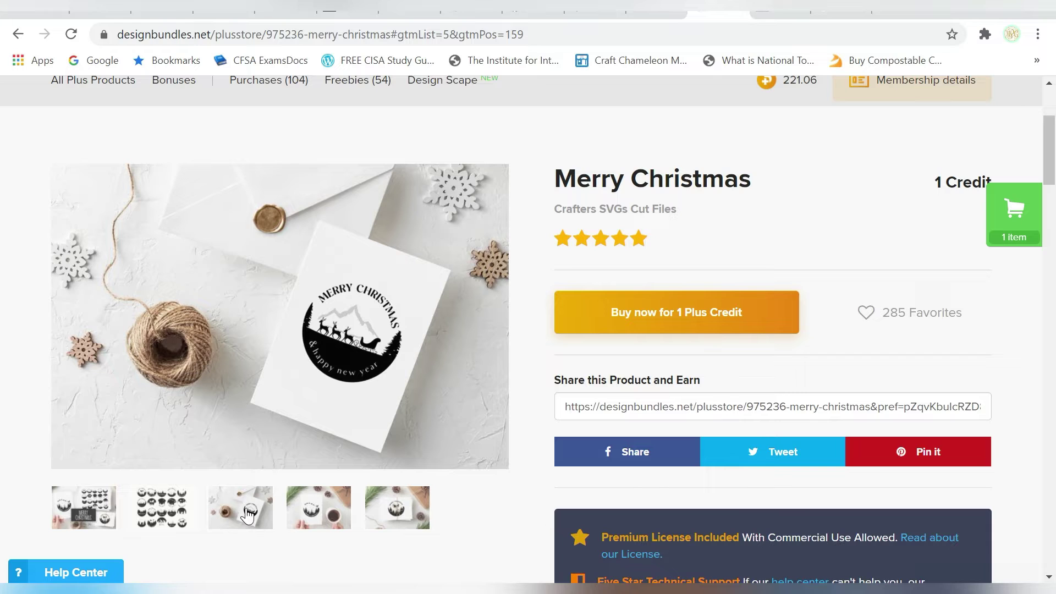
Buy the Merry Christmas cut-file bundle for 1 Plus Credit and download Merry Christmas.zip
{"action": "left_click", "coordinate": [306, 512]}
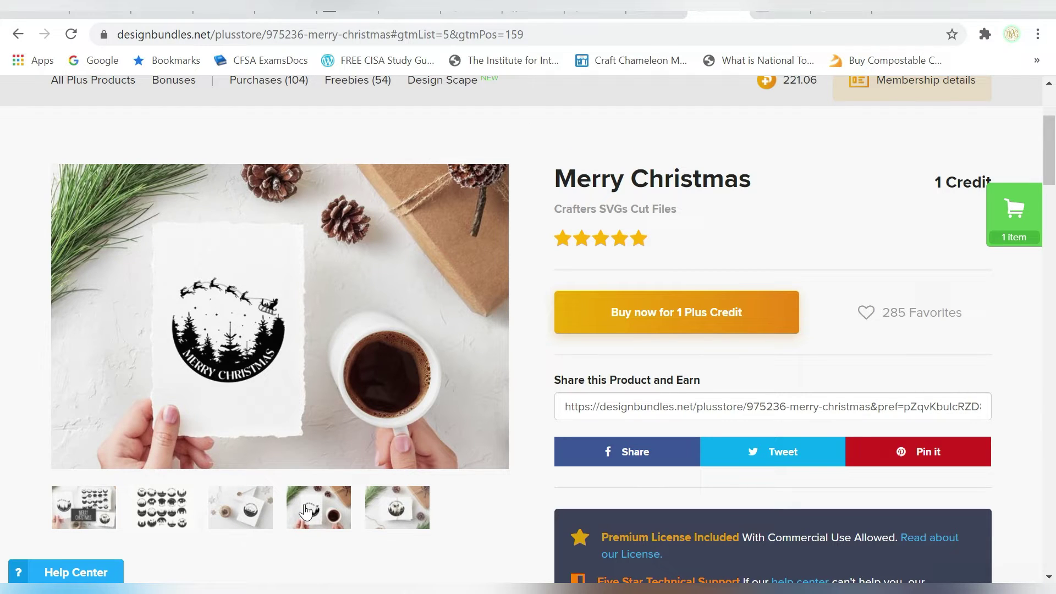
{"action": "left_click", "coordinate": [622, 330]}
{"action": "left_click", "coordinate": [622, 330]}
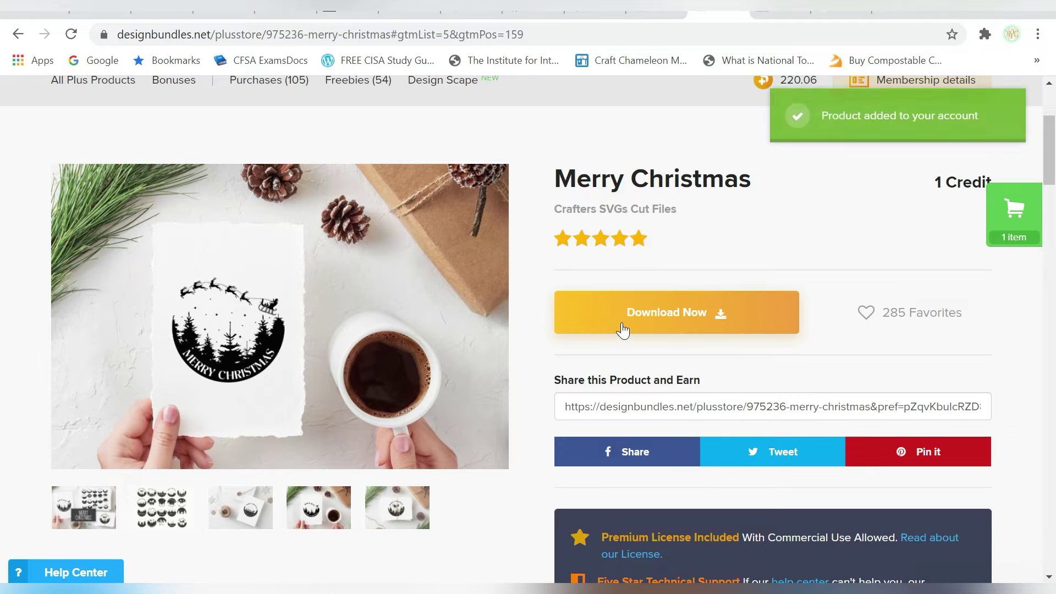
{"action": "left_click", "coordinate": [700, 309]}
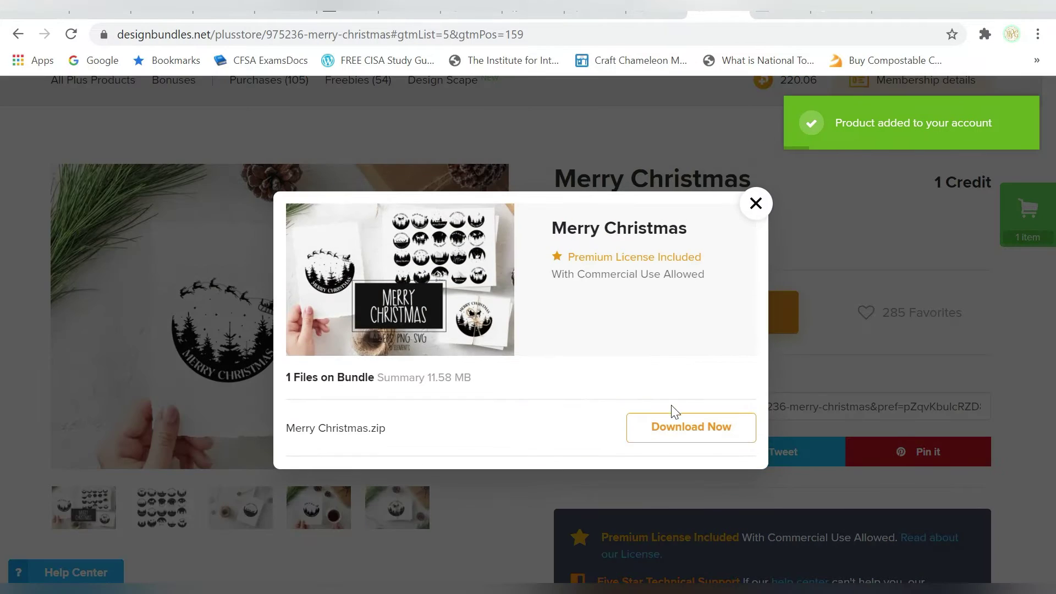
{"action": "left_click", "coordinate": [674, 431]}
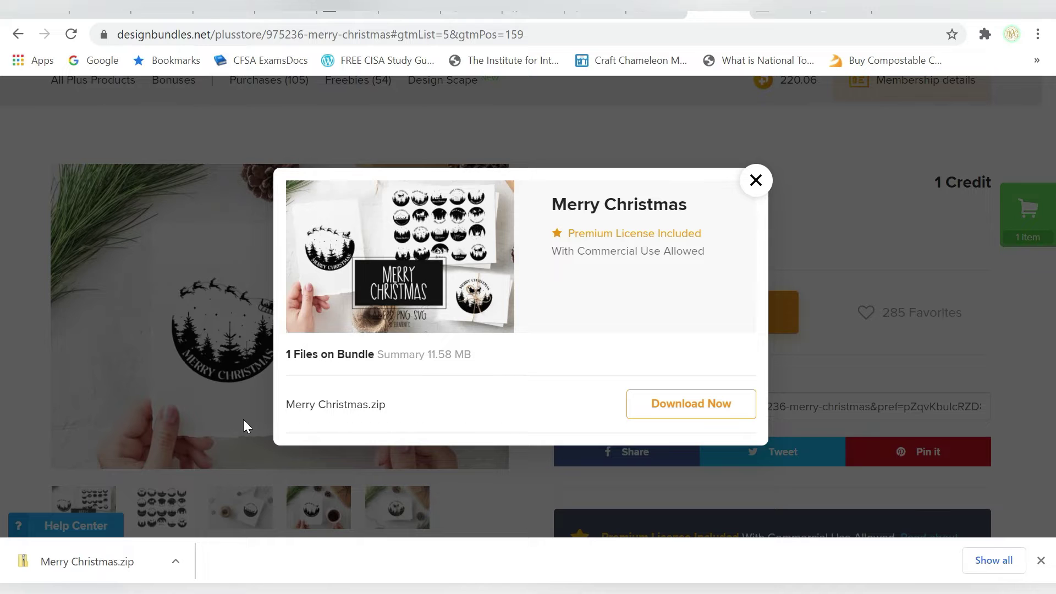
Open Merry Christmas.zip, view its SVG folder and extract all files to a Merry Christmas folder in Downloads
{"action": "left_click", "coordinate": [100, 556]}
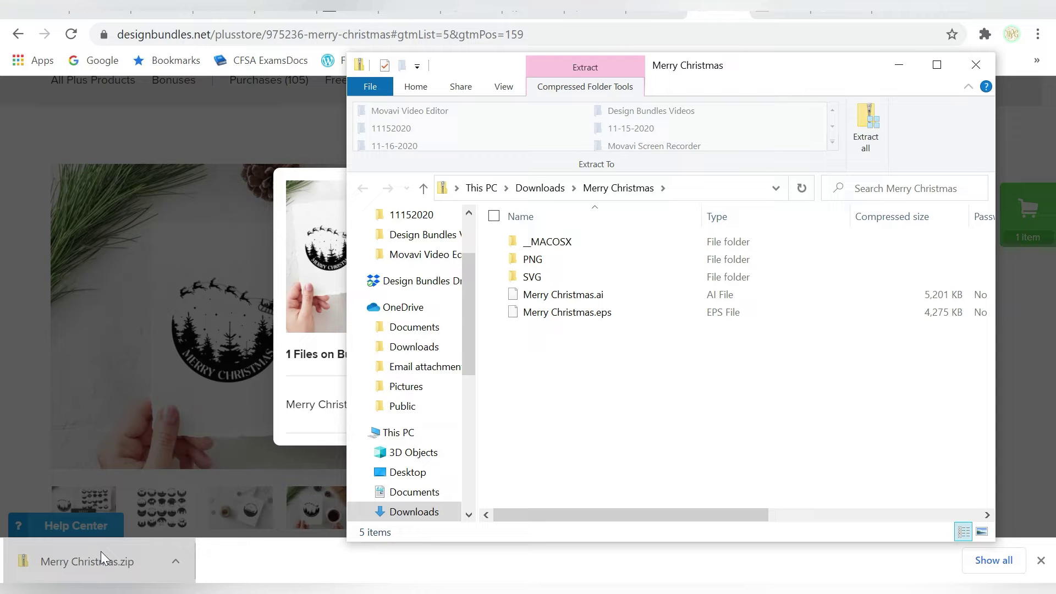
{"action": "left_click", "coordinate": [640, 276]}
{"action": "double_click", "coordinate": [639, 276]}
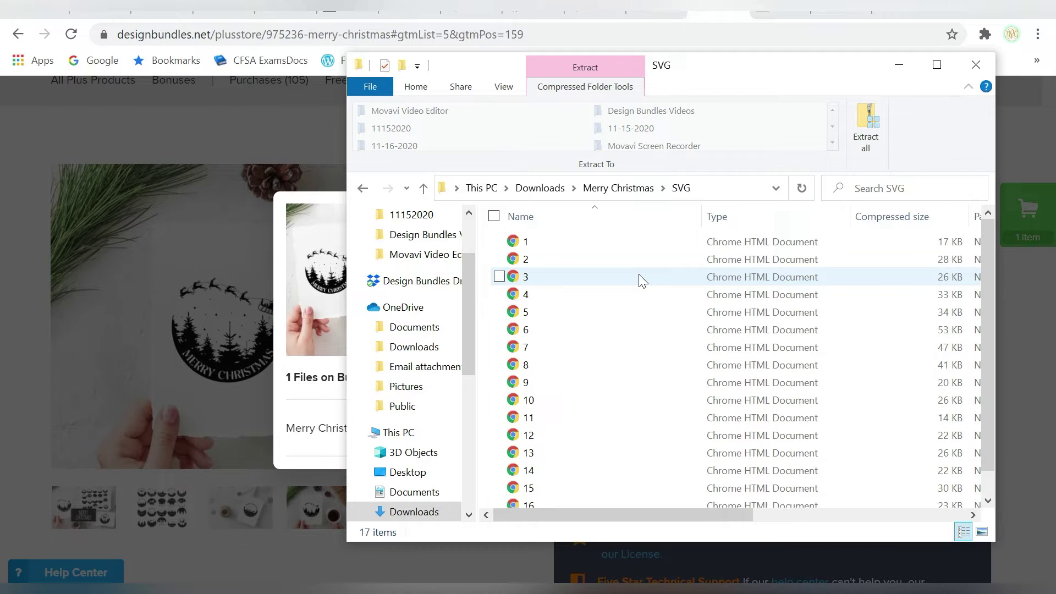
{"action": "left_click", "coordinate": [872, 133]}
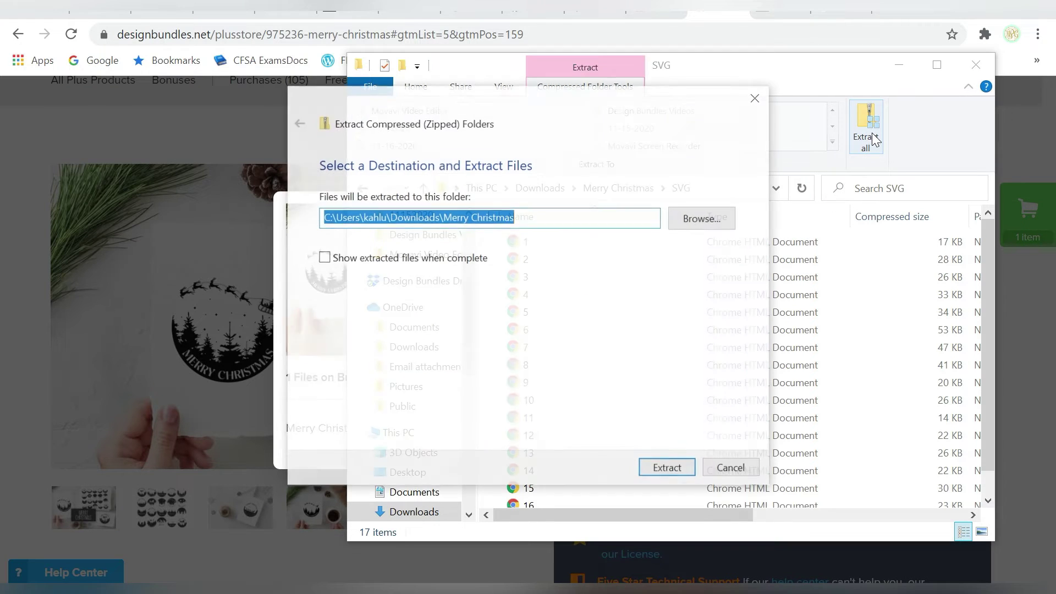
{"action": "left_click", "coordinate": [667, 469]}
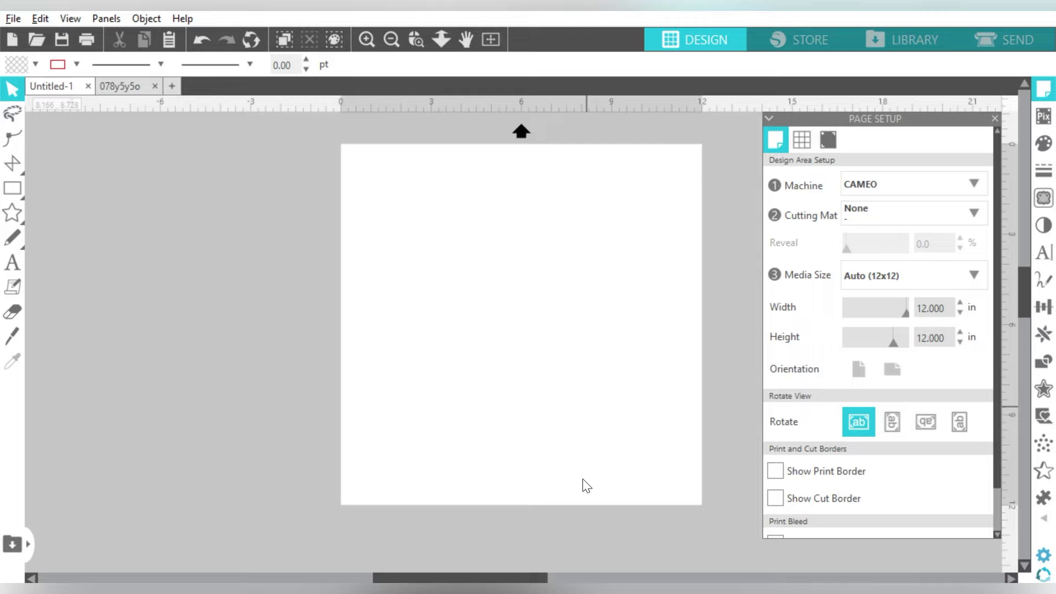
Insert file 1 from the extracted SVG folder into Silhouette Studio and move the design onto the page
{"action": "key", "text": "alt+Tab"}
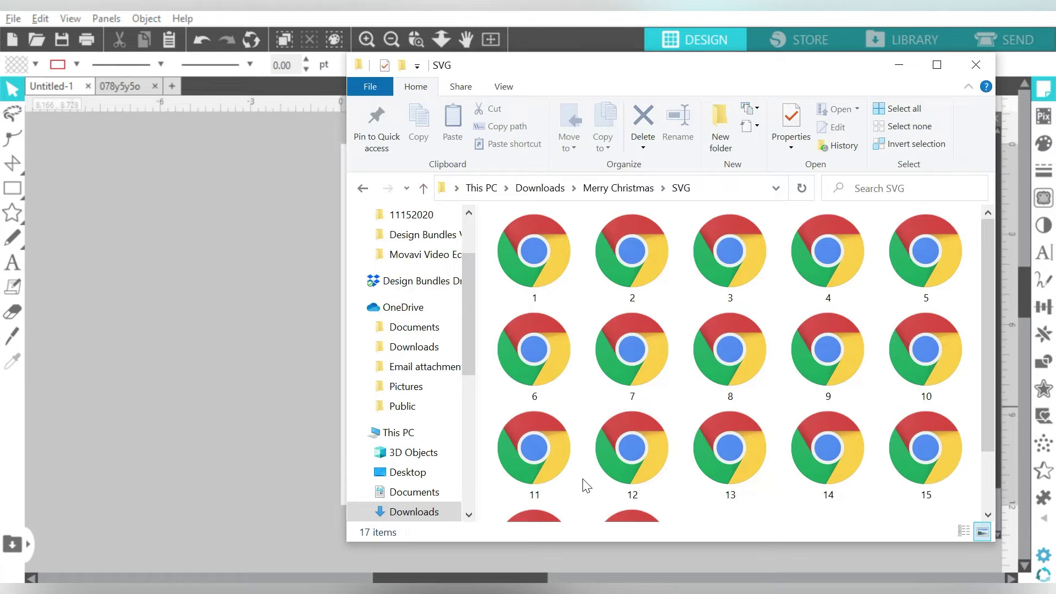
{"action": "left_click", "coordinate": [545, 256]}
{"action": "left_click_drag", "start_coordinate": [345, 278], "coordinate": [269, 305]}
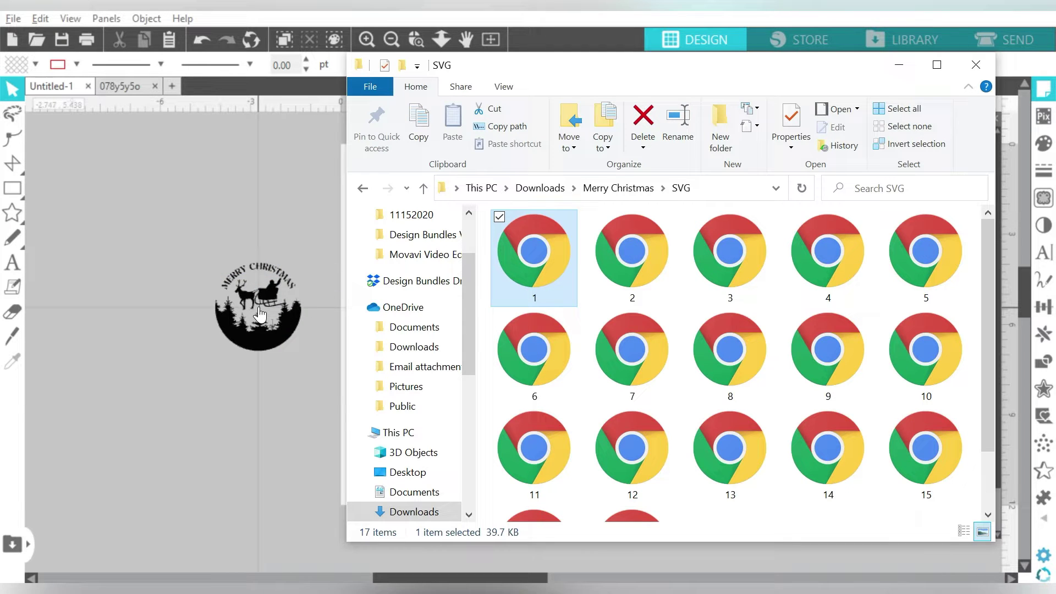
{"action": "left_click", "coordinate": [263, 283]}
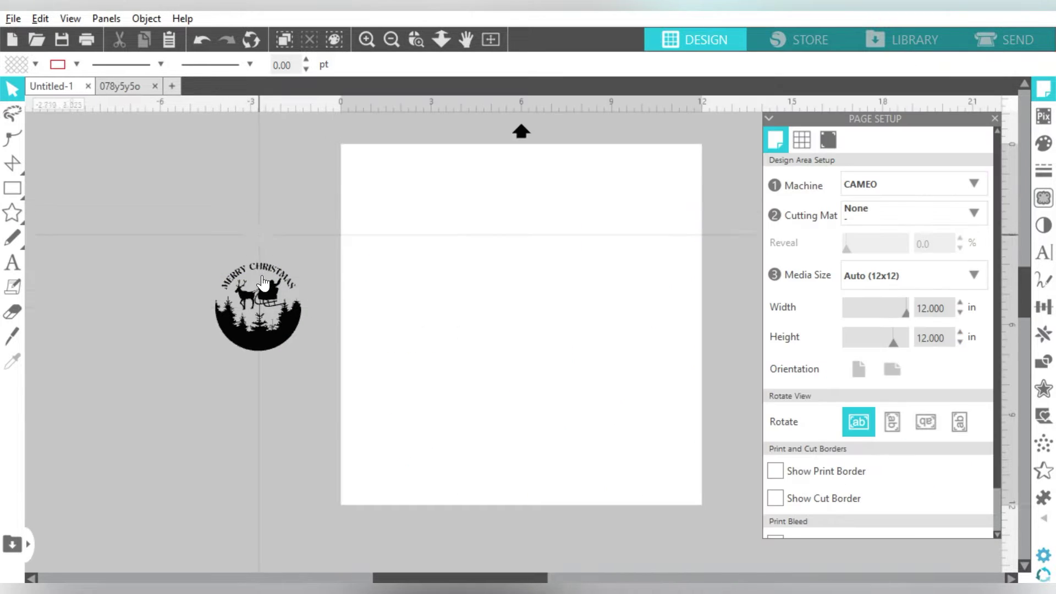
{"action": "left_click_drag", "start_coordinate": [264, 297], "coordinate": [452, 205]}
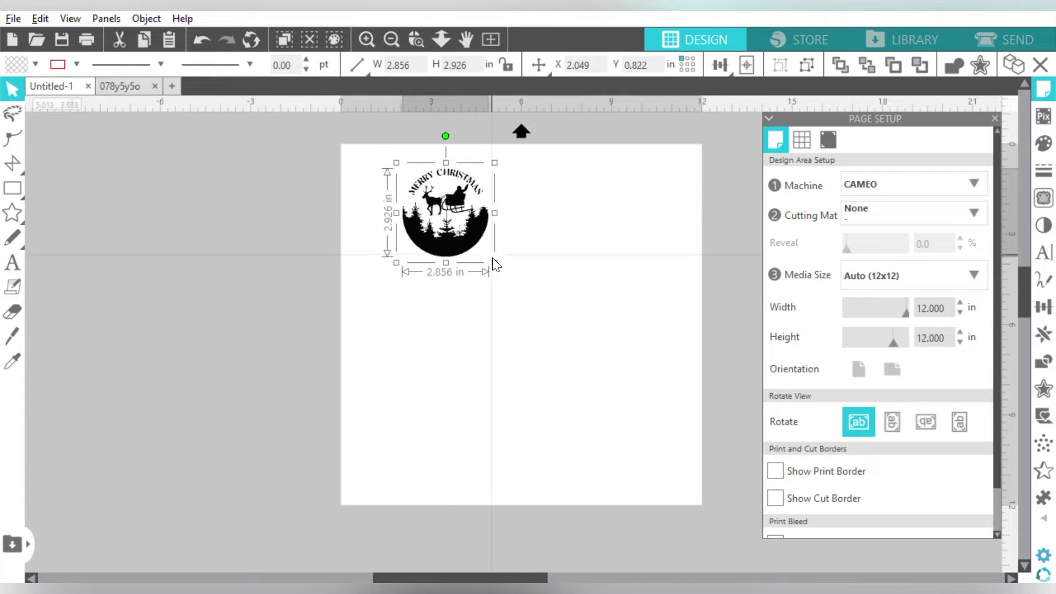
Enlarge the Merry Christmas design to about 9.49 by 9.72 in and preview its cut lines
{"action": "left_click_drag", "start_coordinate": [495, 263], "coordinate": [695, 467]}
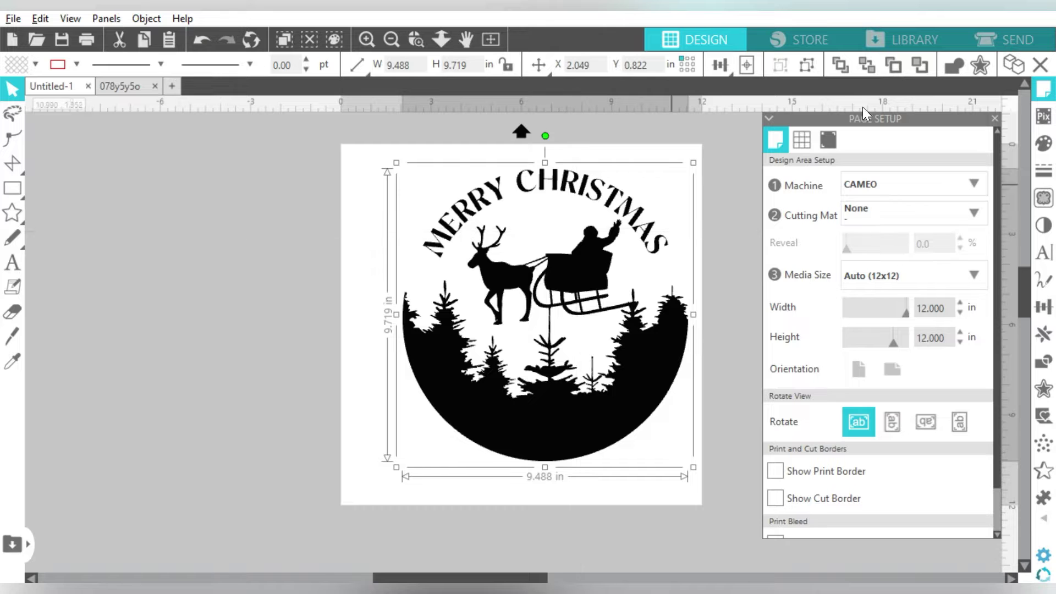
{"action": "left_click", "coordinate": [1010, 43]}
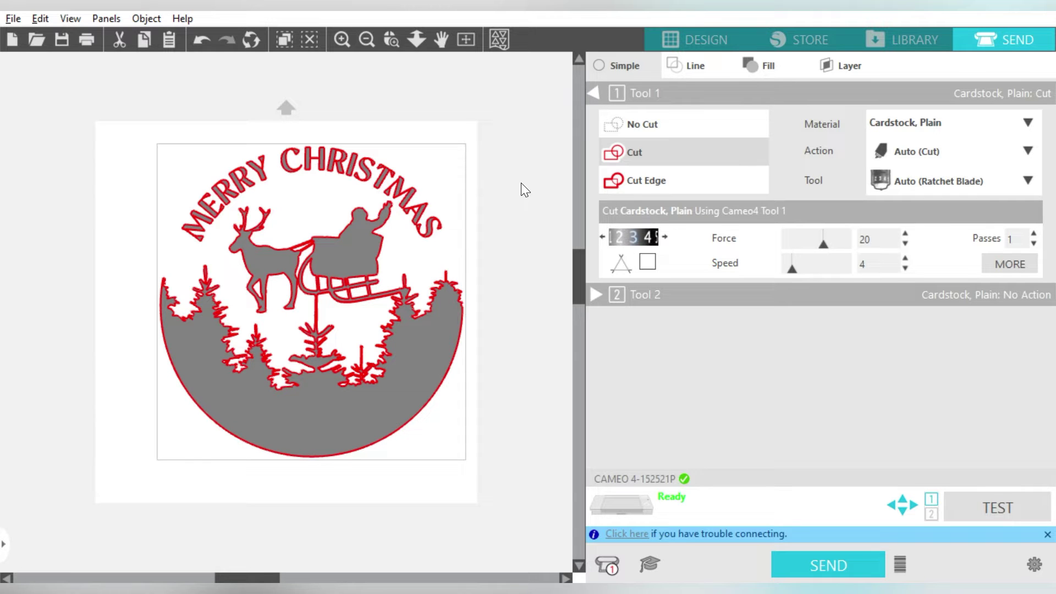
{"action": "left_click", "coordinate": [691, 39]}
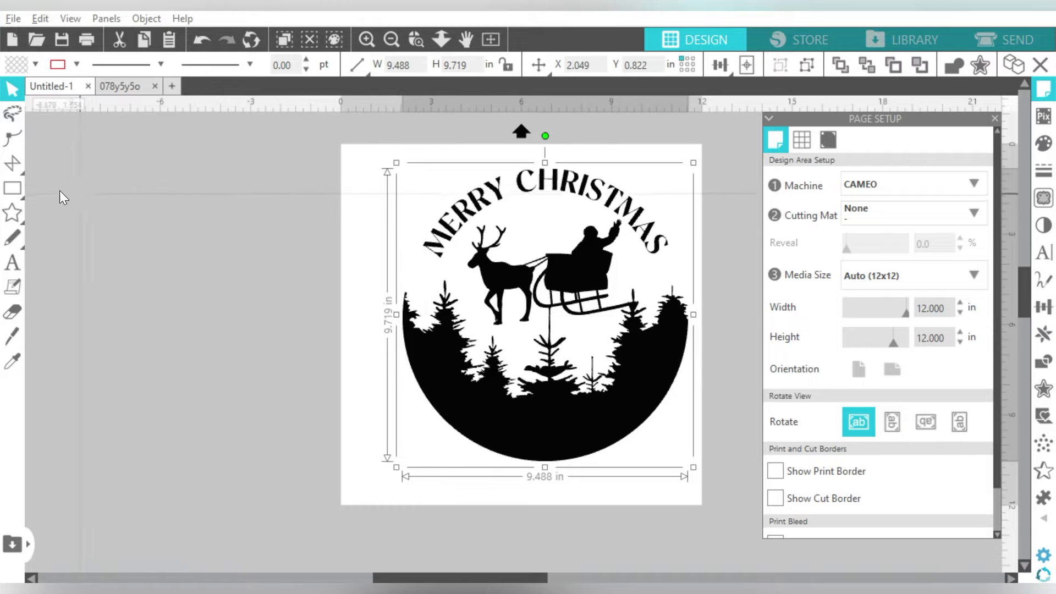
Draw a circle about 6.94 in across in the empty area beside the page
{"action": "left_click", "coordinate": [15, 189]}
{"action": "left_click", "coordinate": [86, 188]}
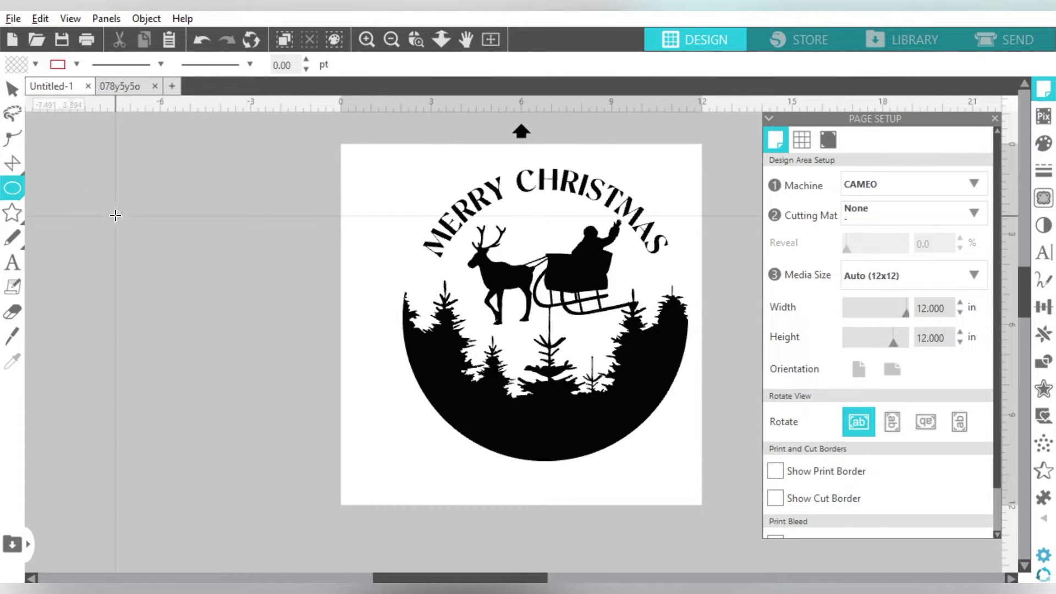
{"action": "left_click_drag", "start_coordinate": [116, 209], "coordinate": [332, 414]}
Draw two nested circles about 0.86 in and 0.40 in across above the large circle and center them on each other
{"action": "left_click_drag", "start_coordinate": [160, 164], "coordinate": [183, 192]}
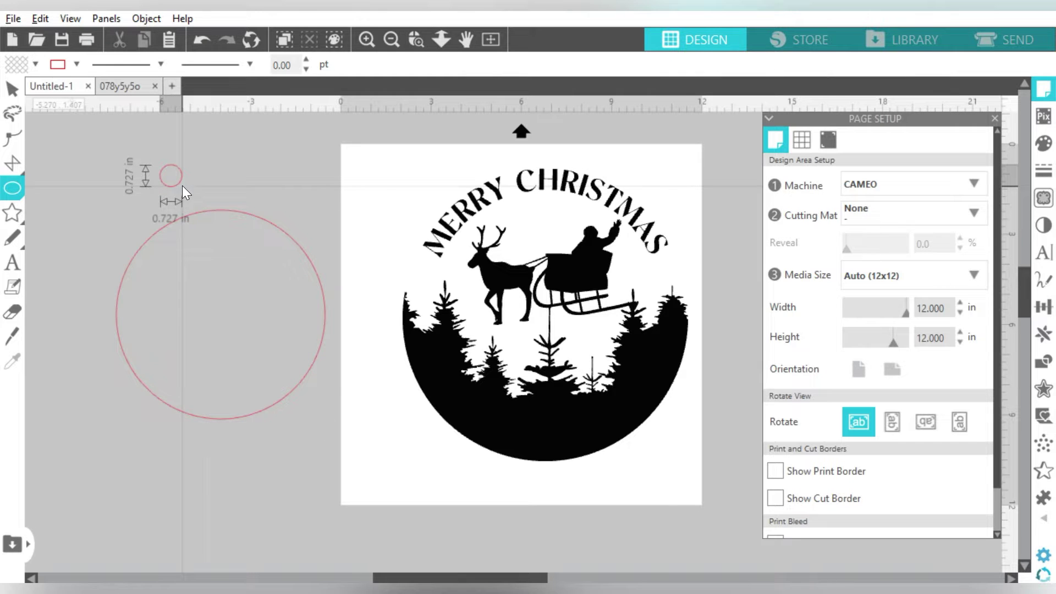
{"action": "mouse_move", "coordinate": [182, 187]}
{"action": "left_mouse_down"}
{"action": "mouse_move", "coordinate": [166, 172]}
{"action": "mouse_move", "coordinate": [179, 183]}
{"action": "left_mouse_up"}
{"action": "left_click", "coordinate": [12, 88]}
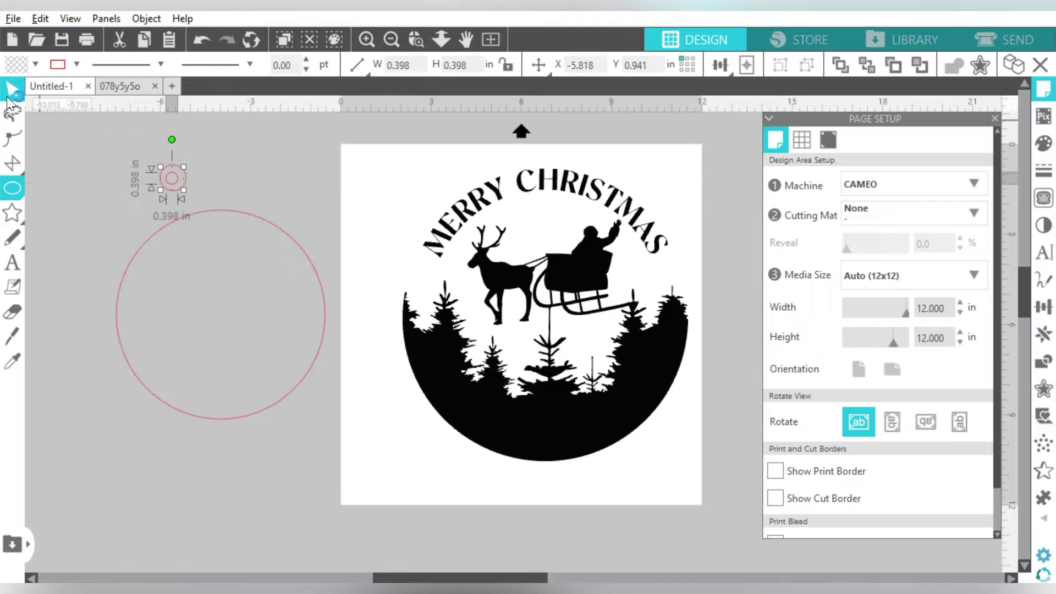
{"action": "left_click_drag", "start_coordinate": [141, 156], "coordinate": [196, 199]}
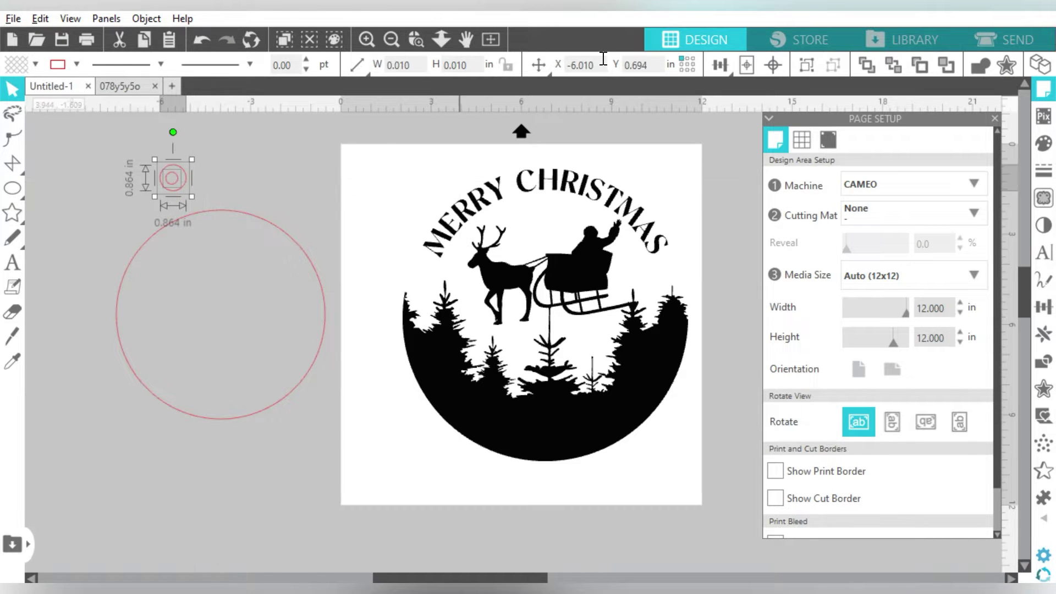
{"action": "left_click", "coordinate": [774, 65]}
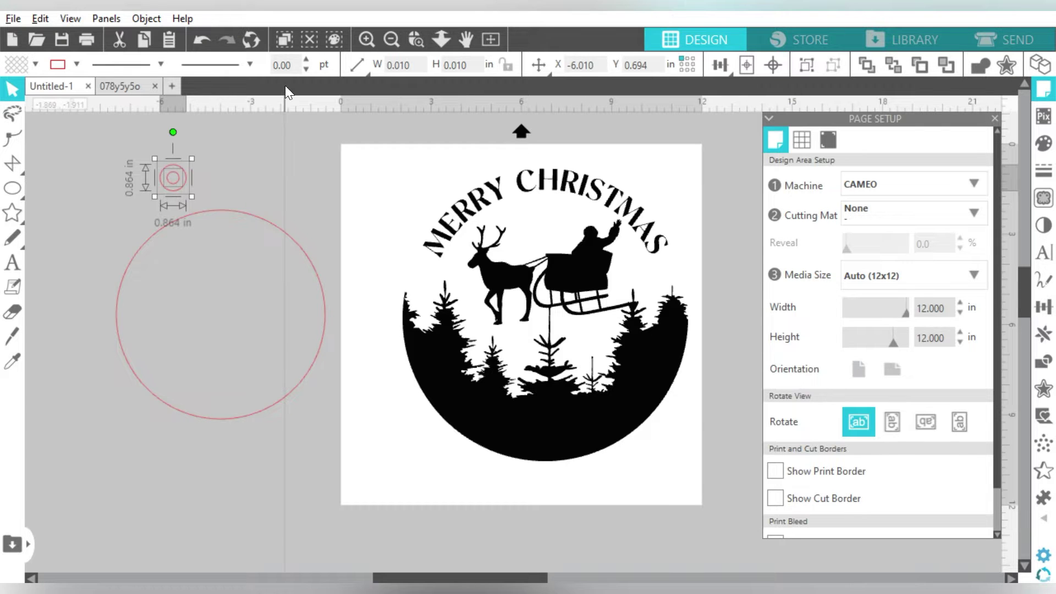
Combine the two small circles into a compound path to form a hanger ring
{"action": "right_click", "coordinate": [179, 186]}
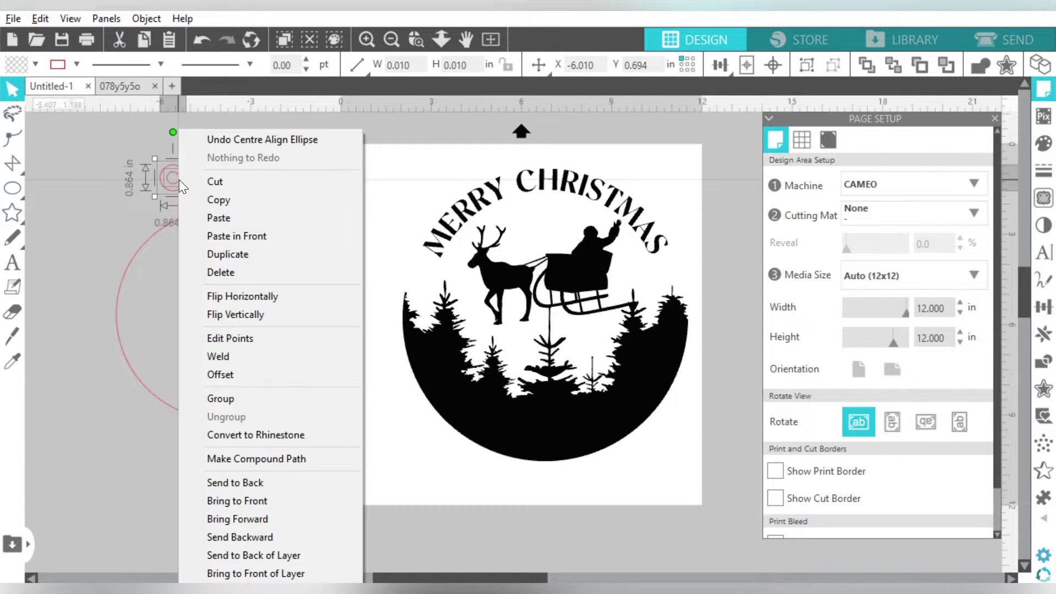
{"action": "left_click", "coordinate": [225, 457]}
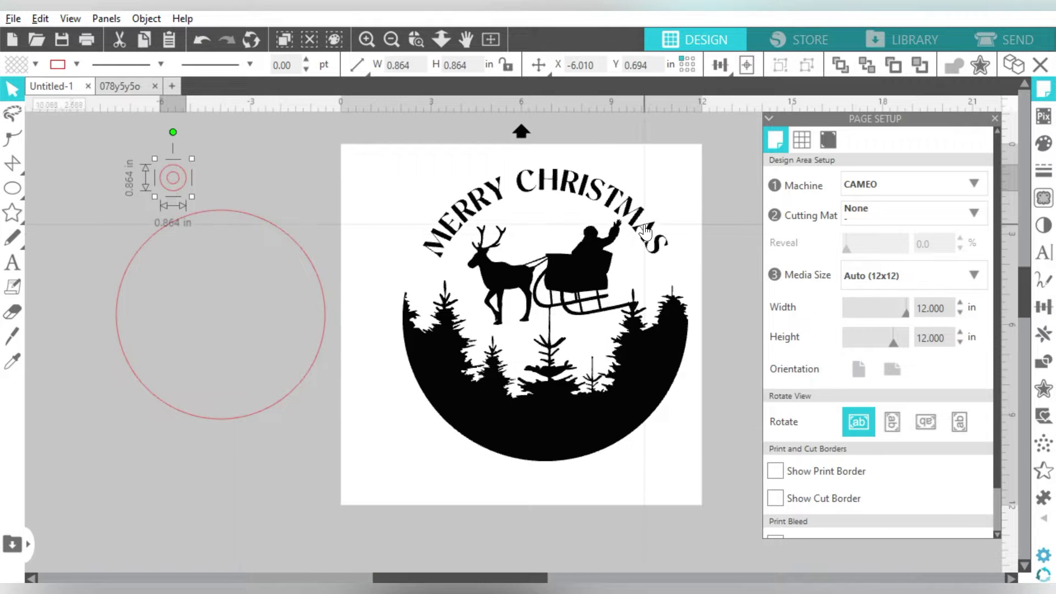
{"action": "left_click", "coordinate": [1043, 307]}
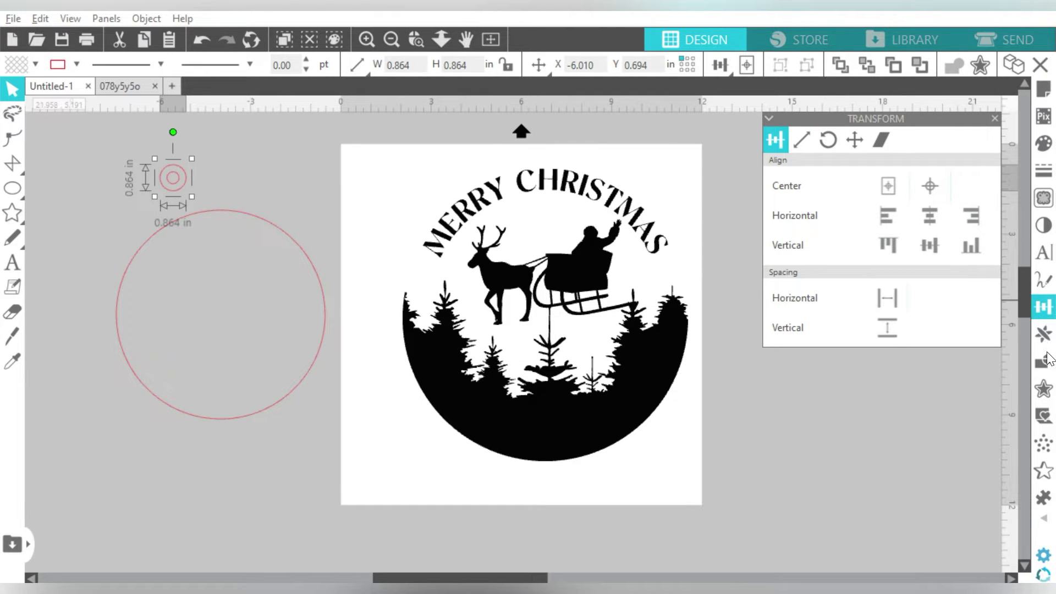
{"action": "left_click", "coordinate": [1046, 363]}
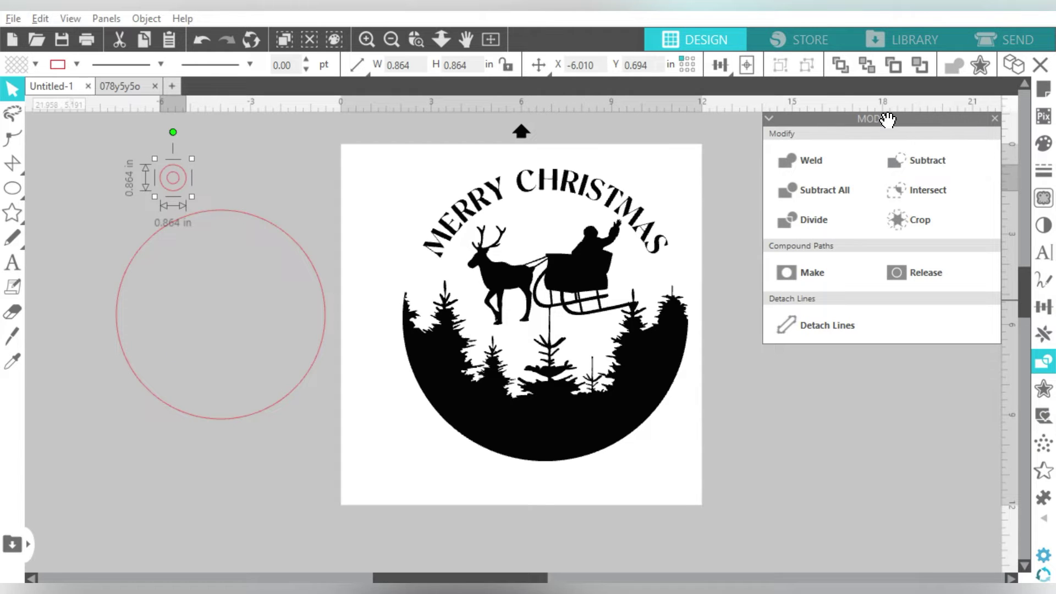
{"action": "left_click", "coordinate": [821, 280]}
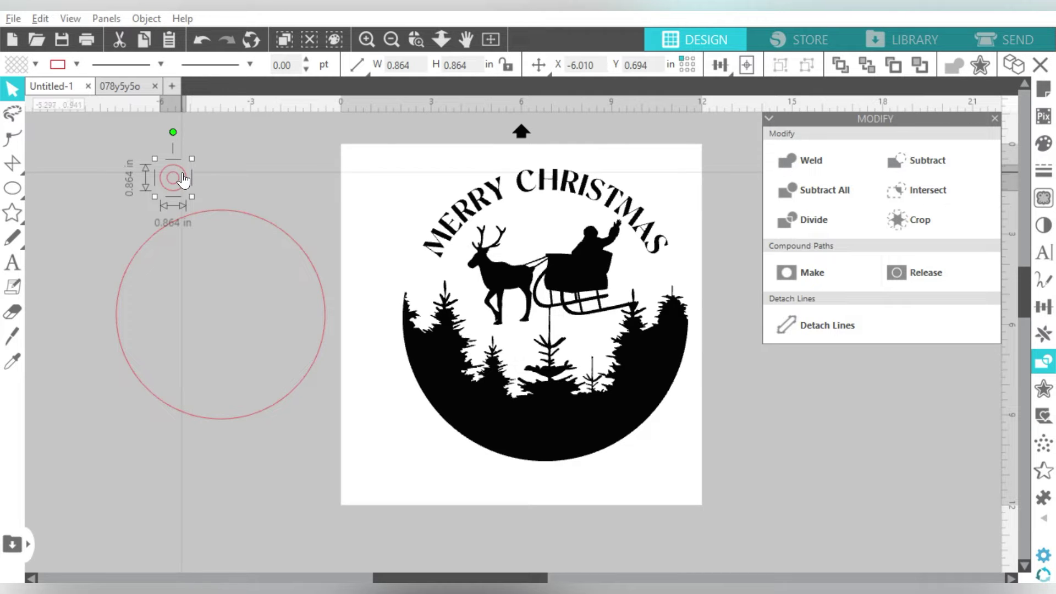
Place the ring on the large circle's top edge, horizontally centered, and weld both into one ornament outline
{"action": "left_click_drag", "start_coordinate": [186, 179], "coordinate": [206, 232]}
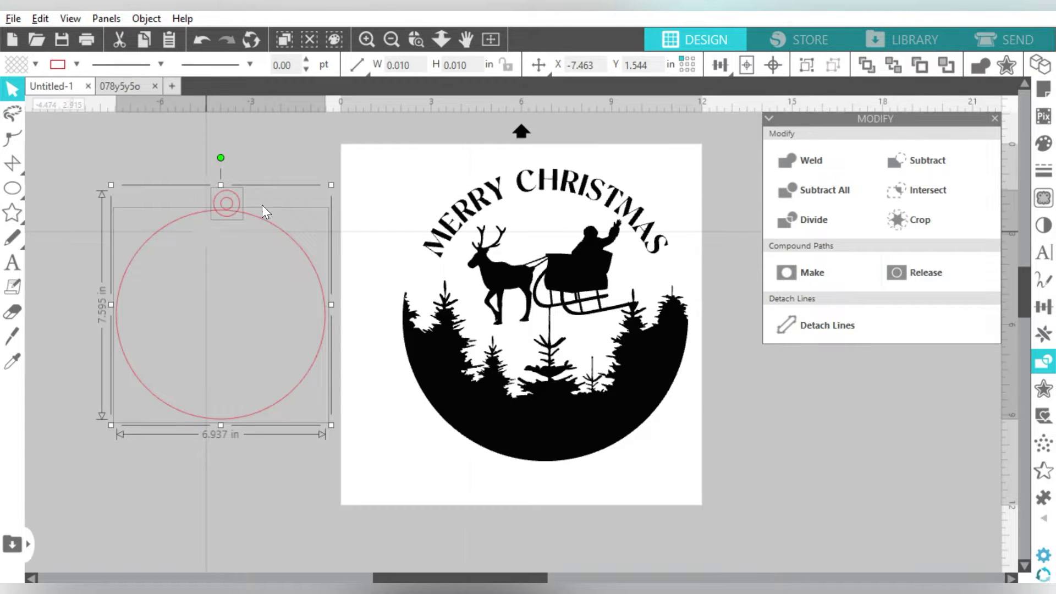
{"action": "mouse_move", "coordinate": [720, 70]}
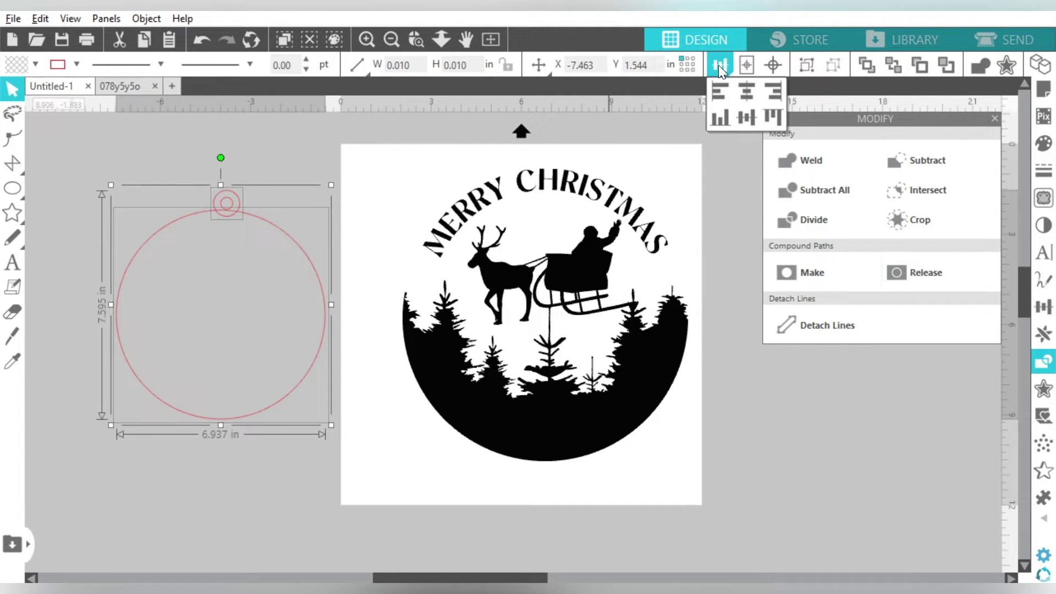
{"action": "left_click", "coordinate": [746, 91]}
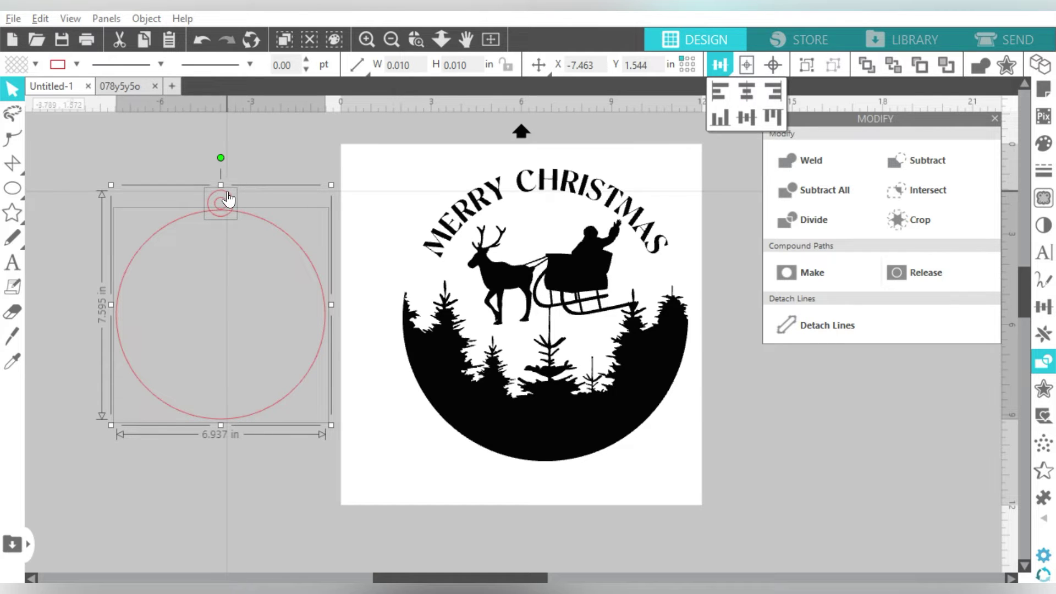
{"action": "right_click", "coordinate": [228, 198]}
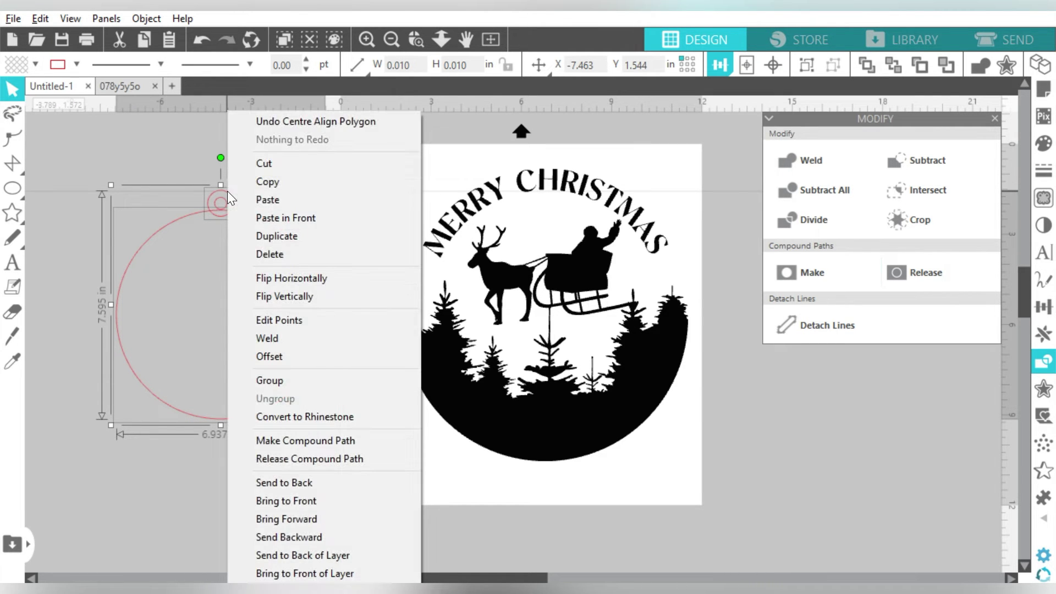
{"action": "left_click", "coordinate": [273, 339]}
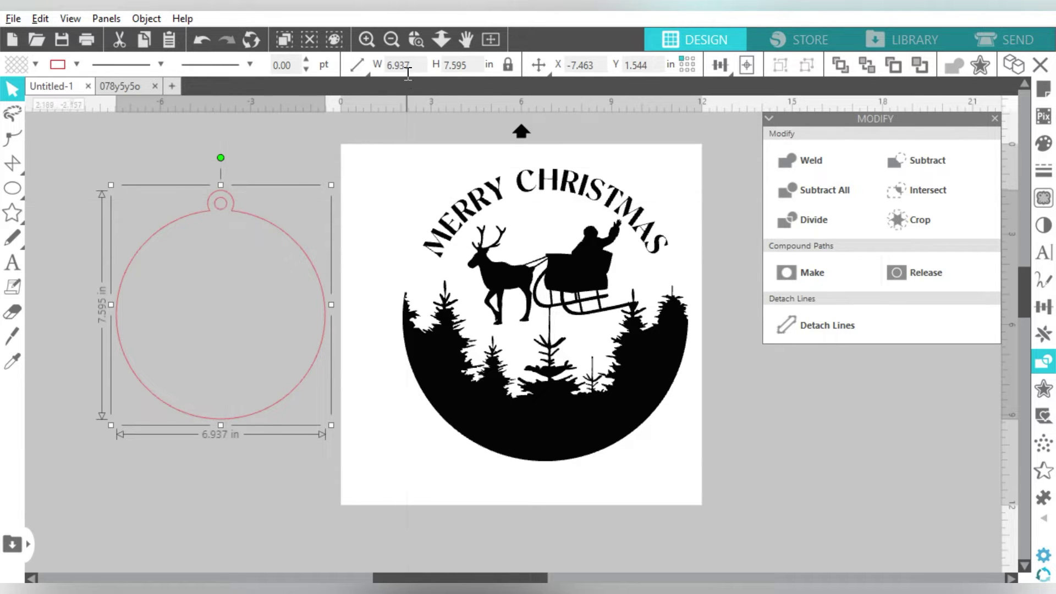
Set the ornament outline's width to 4 in with the proportions locked
{"action": "left_click", "coordinate": [415, 67]}
{"action": "type", "text": "4"}
{"action": "key", "text": "Return"}
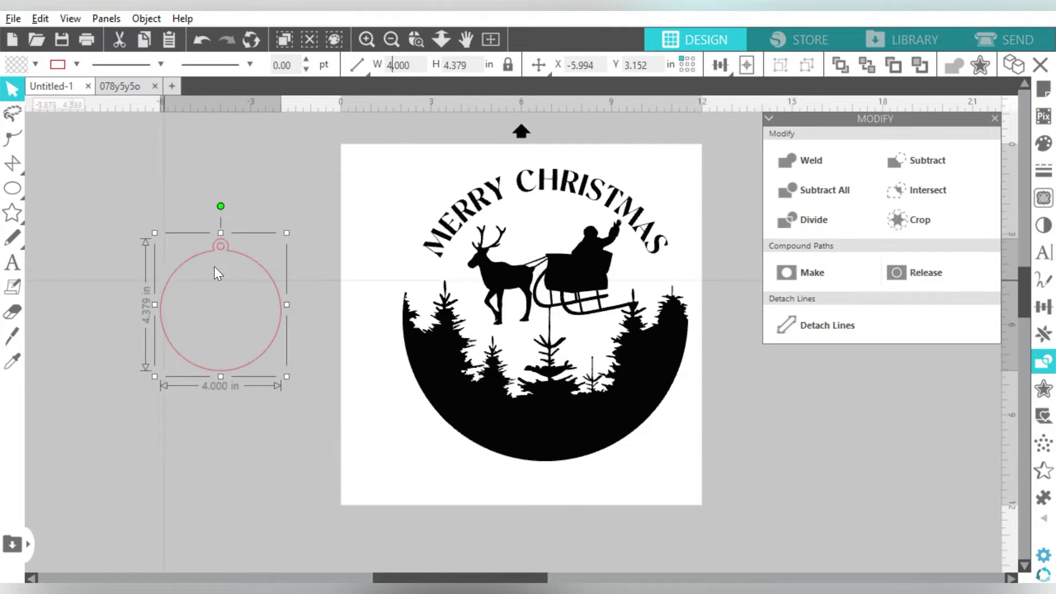
Move the ornament outline onto the page and enlarge it proportionally until it is bigger than the Merry Christmas design
{"action": "left_click_drag", "start_coordinate": [232, 258], "coordinate": [379, 236]}
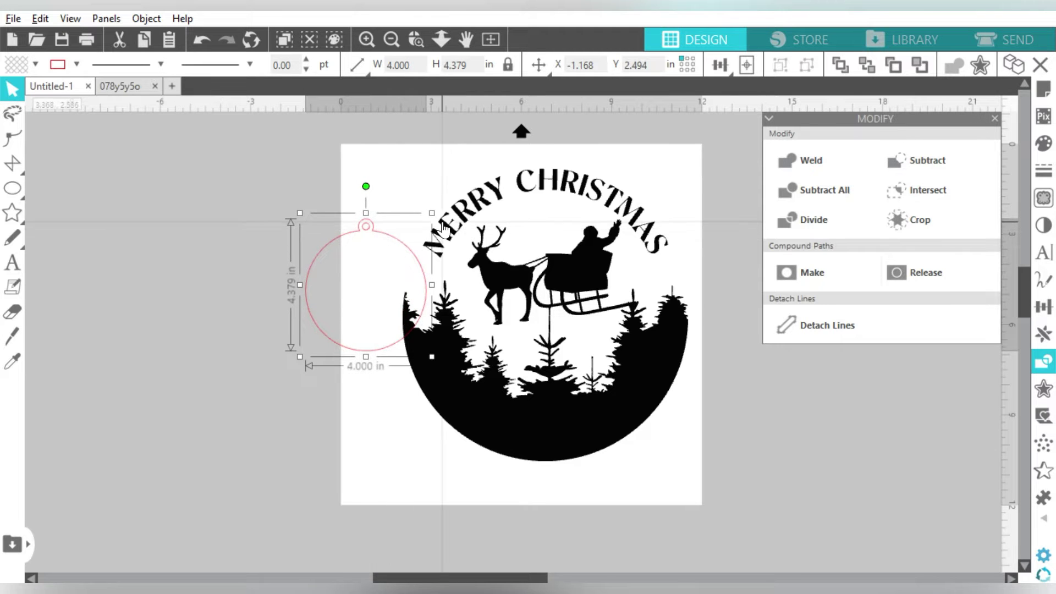
{"action": "left_click", "coordinate": [436, 235]}
{"action": "left_click", "coordinate": [364, 222]}
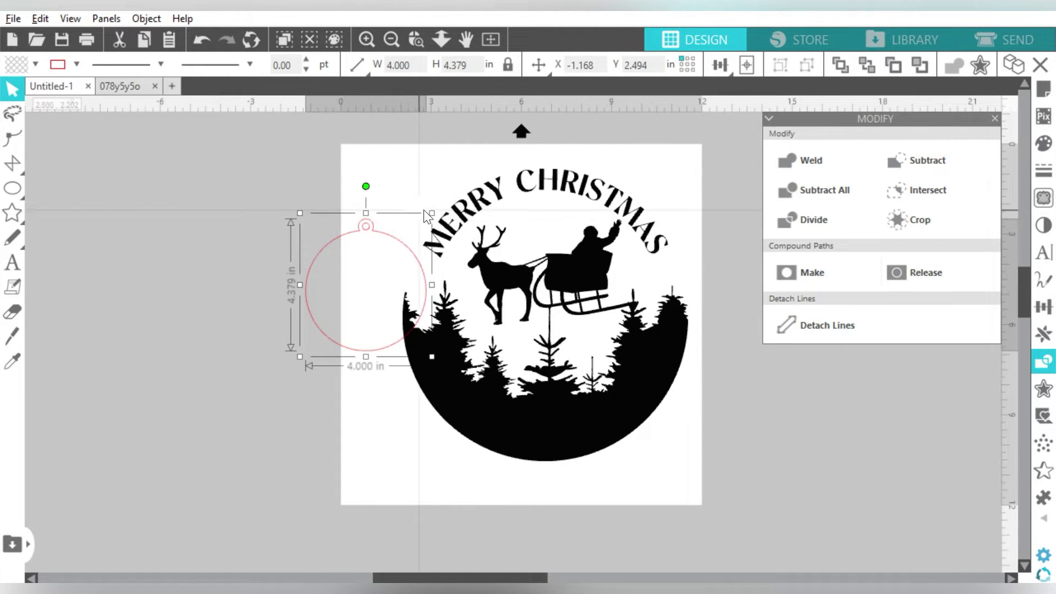
{"action": "left_click_drag", "start_coordinate": [428, 216], "coordinate": [577, 159]}
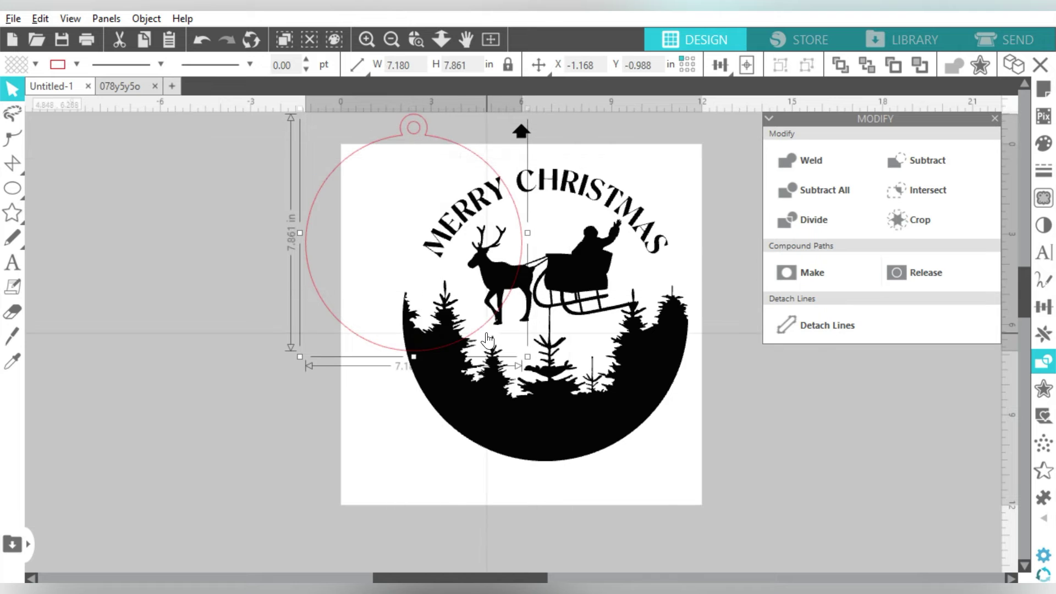
{"action": "left_click_drag", "start_coordinate": [523, 357], "coordinate": [630, 468]}
Position the ornament outline and the Merry Christmas design together, enlarging the outline to about 10.67 in wide so it surrounds the design
{"action": "left_click_drag", "start_coordinate": [509, 291], "coordinate": [423, 273]}
{"action": "mouse_move", "coordinate": [605, 452]}
{"action": "left_mouse_down"}
{"action": "mouse_move", "coordinate": [625, 472]}
{"action": "mouse_move", "coordinate": [618, 465]}
{"action": "left_mouse_up"}
{"action": "left_click_drag", "start_coordinate": [662, 259], "coordinate": [626, 330]}
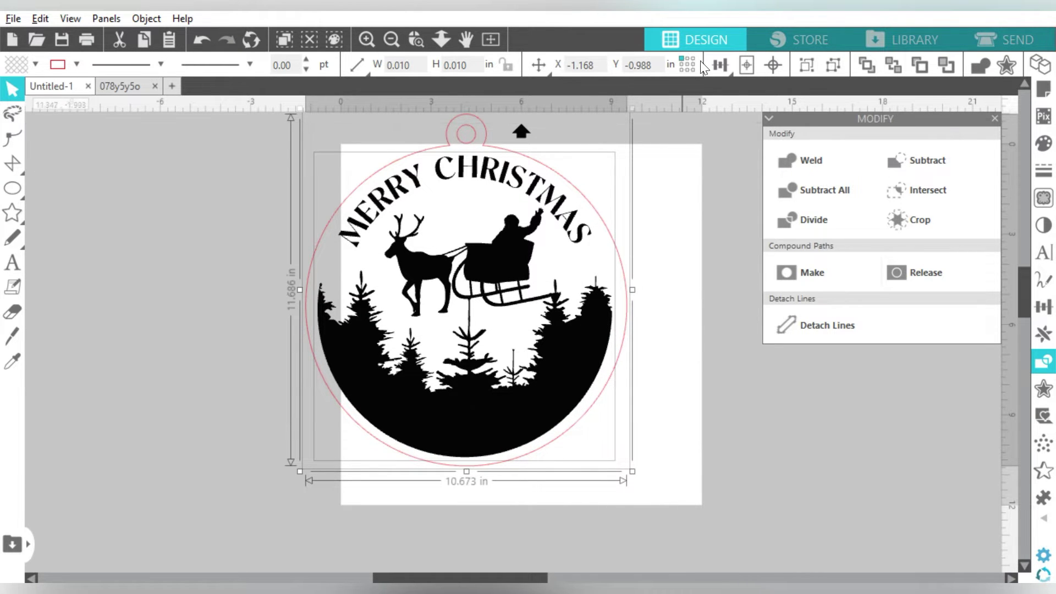
Center the Merry Christmas design within the ornament outline and widen it slightly to even out the side margins
{"action": "left_click", "coordinate": [1042, 306]}
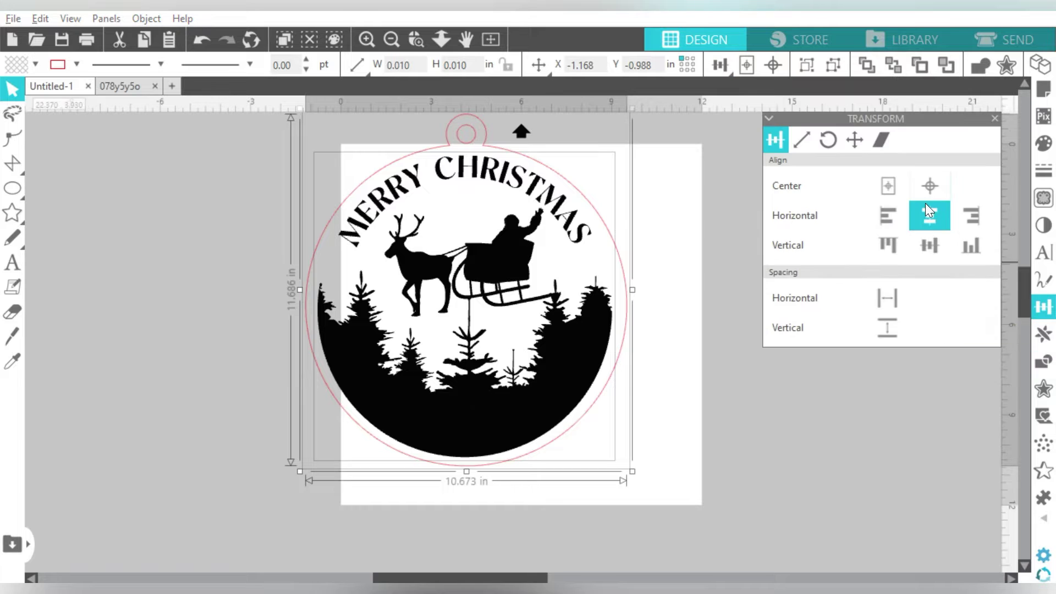
{"action": "left_click", "coordinate": [320, 312]}
{"action": "left_click_drag", "start_coordinate": [618, 305], "coordinate": [621, 307]}
{"action": "left_click", "coordinate": [626, 309], "text": "shift"}
{"action": "left_click", "coordinate": [701, 208]}
Move the outline and design onto the page together, scale them to about 10.1 in wide, and center them on the page
{"action": "left_click_drag", "start_coordinate": [684, 167], "coordinate": [373, 440]}
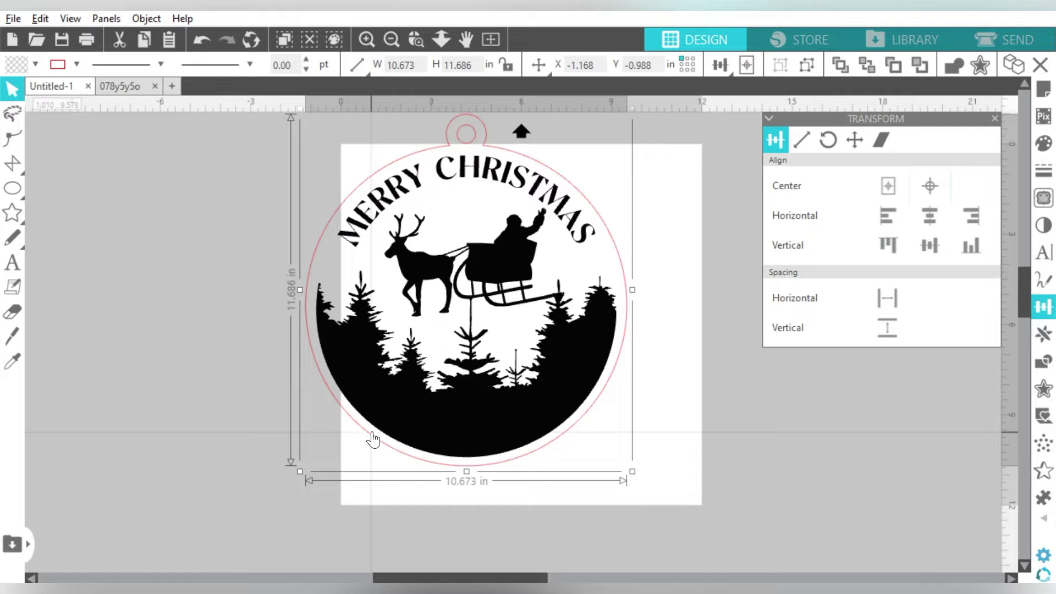
{"action": "left_click_drag", "start_coordinate": [355, 384], "coordinate": [402, 410]}
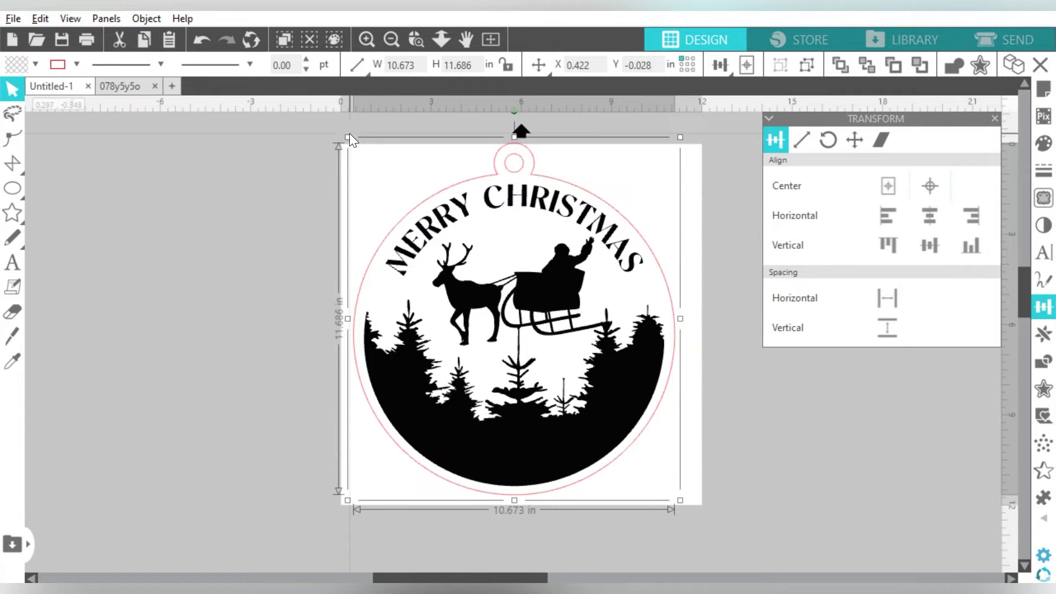
{"action": "left_click_drag", "start_coordinate": [350, 137], "coordinate": [369, 159]}
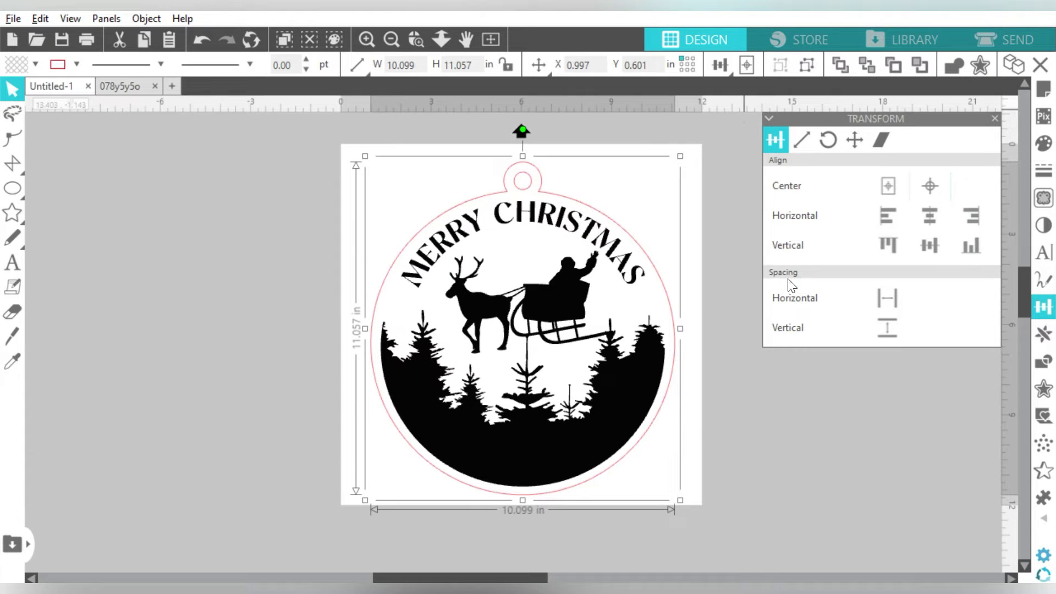
{"action": "left_click", "coordinate": [748, 68]}
{"action": "left_click", "coordinate": [721, 191]}
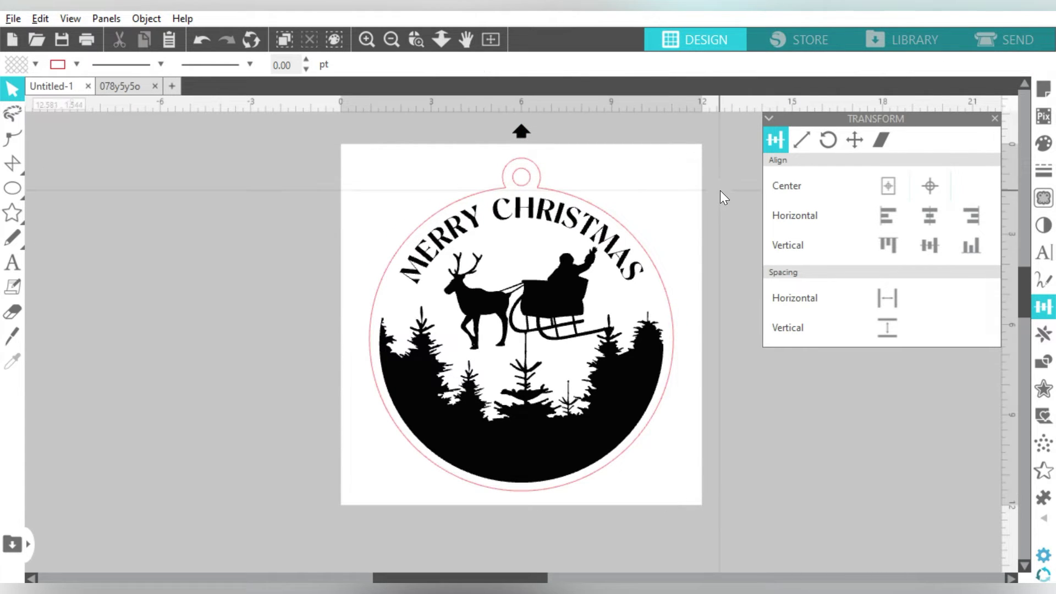
{"action": "left_click", "coordinate": [995, 118]}
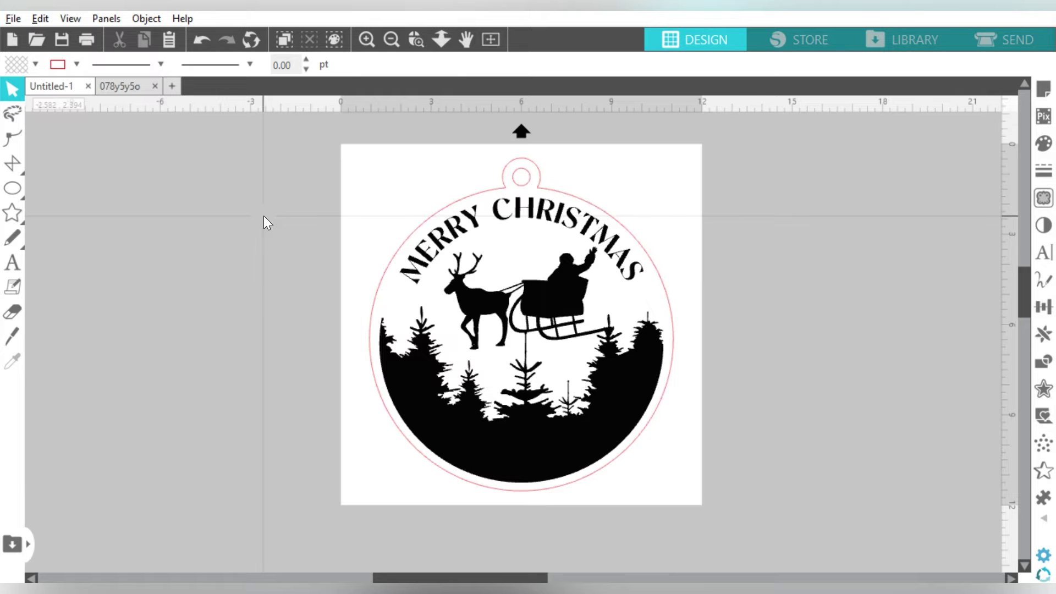
Save the design to the Desktop as a Silhouette Studio V3 file named Christmas Ornament
{"action": "left_click", "coordinate": [12, 18]}
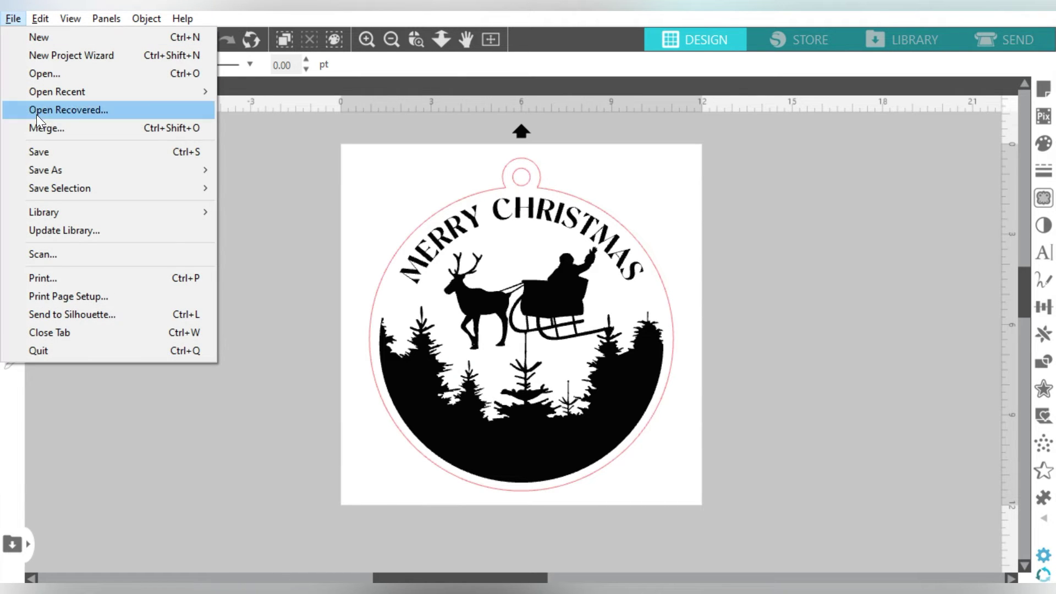
{"action": "mouse_move", "coordinate": [130, 170]}
{"action": "left_click", "coordinate": [231, 167]}
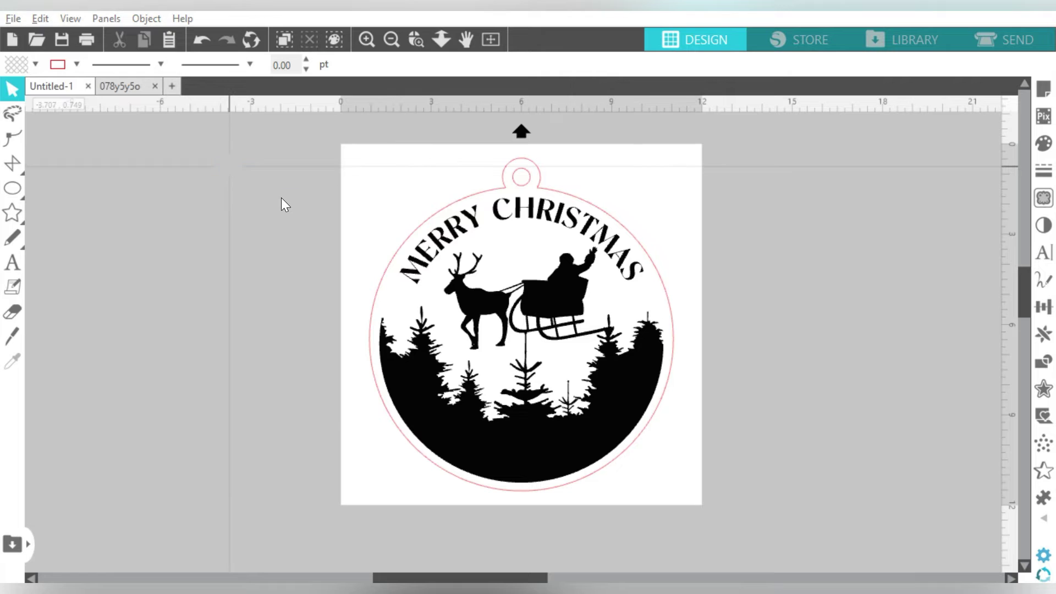
{"action": "left_click_drag", "start_coordinate": [131, 194], "coordinate": [125, 124]}
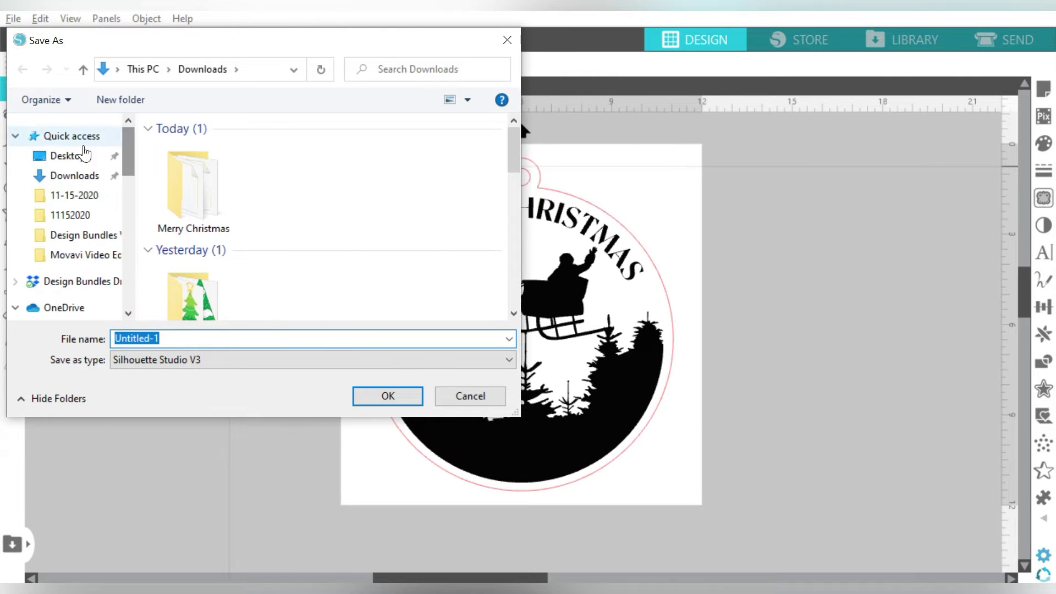
{"action": "left_click", "coordinate": [85, 156]}
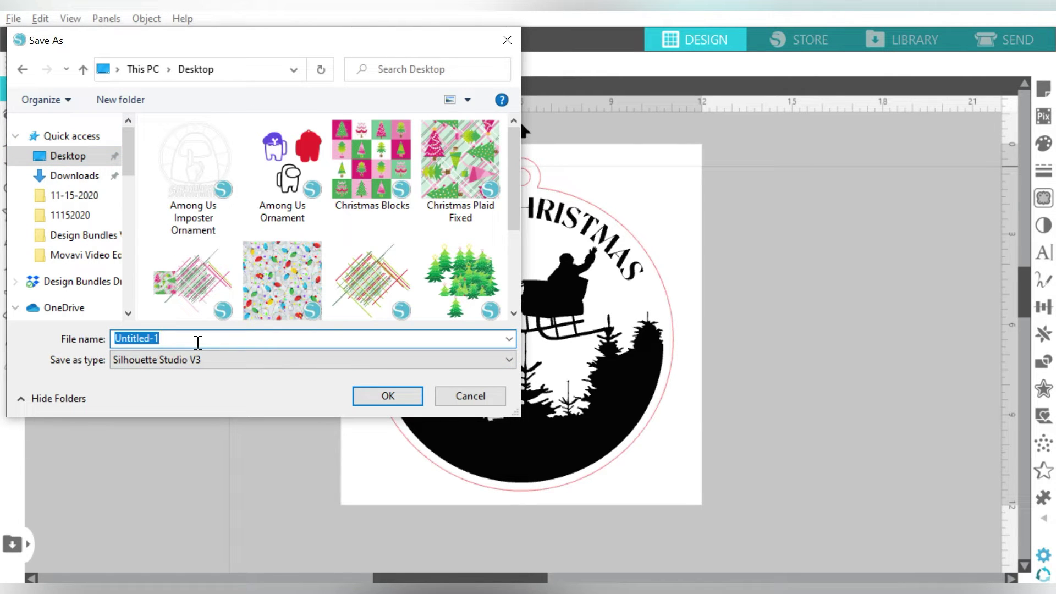
{"action": "type", "text": "Christmas Or"}
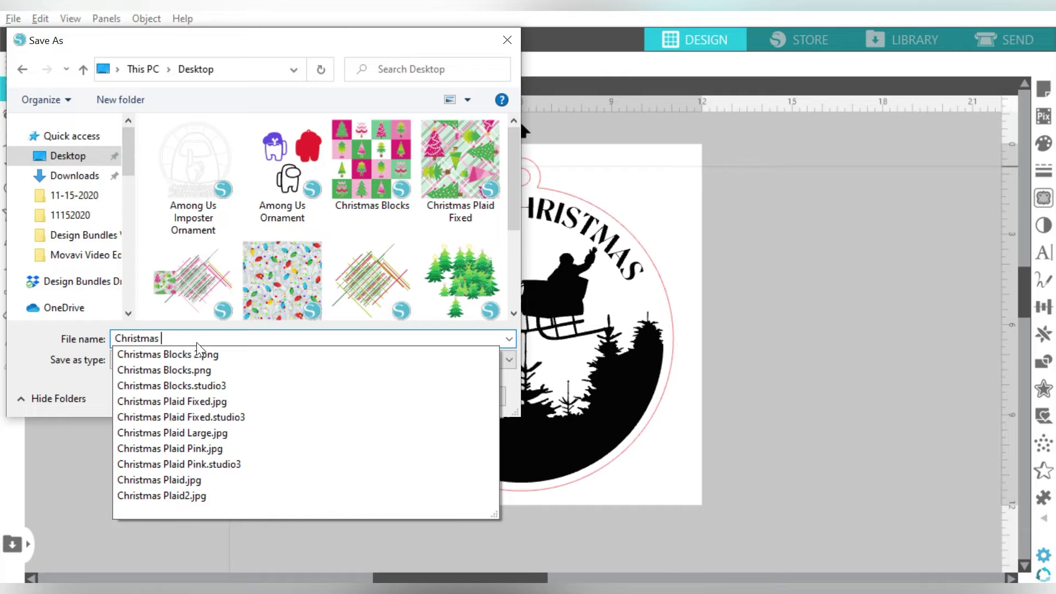
{"action": "type", "text": "nament"}
{"action": "key", "text": "Return"}
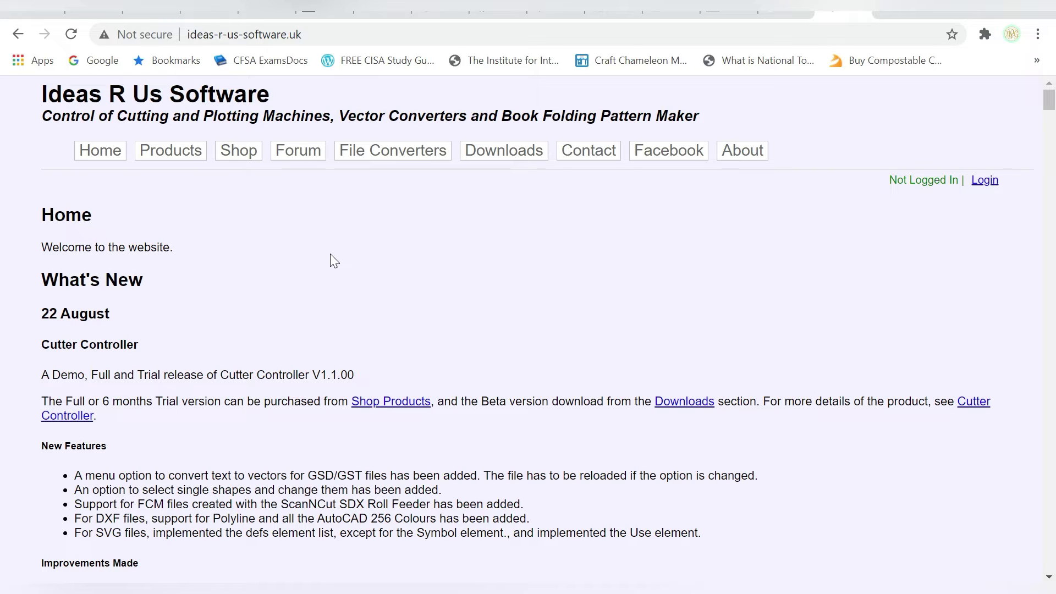
On the Ideas R Us Software website, open the Silhouette Studio to SVG converter and browse the Desktop for a file
{"action": "mouse_move", "coordinate": [387, 148]}
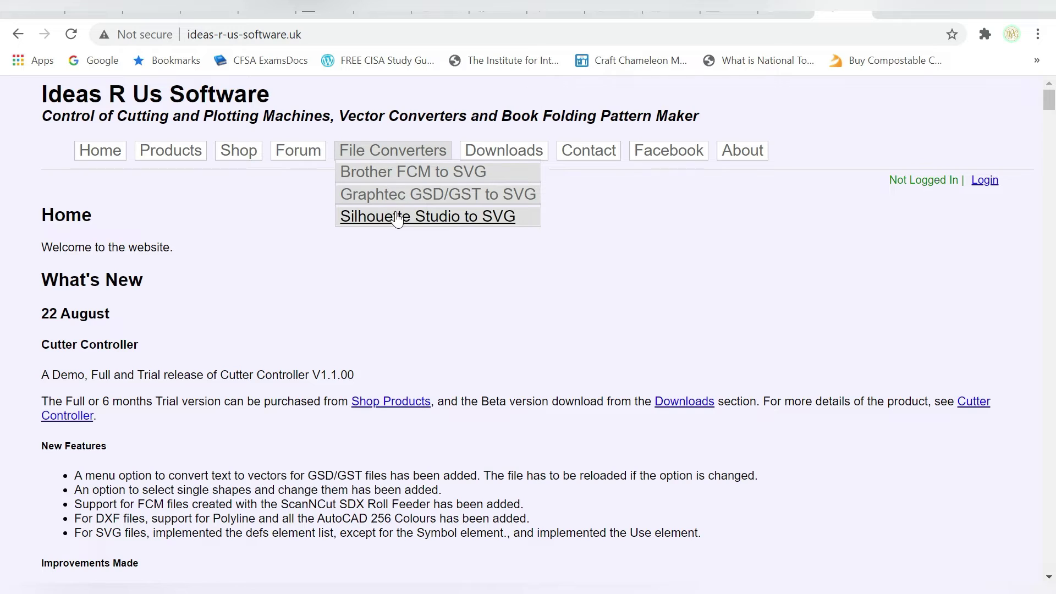
{"action": "left_click", "coordinate": [397, 216]}
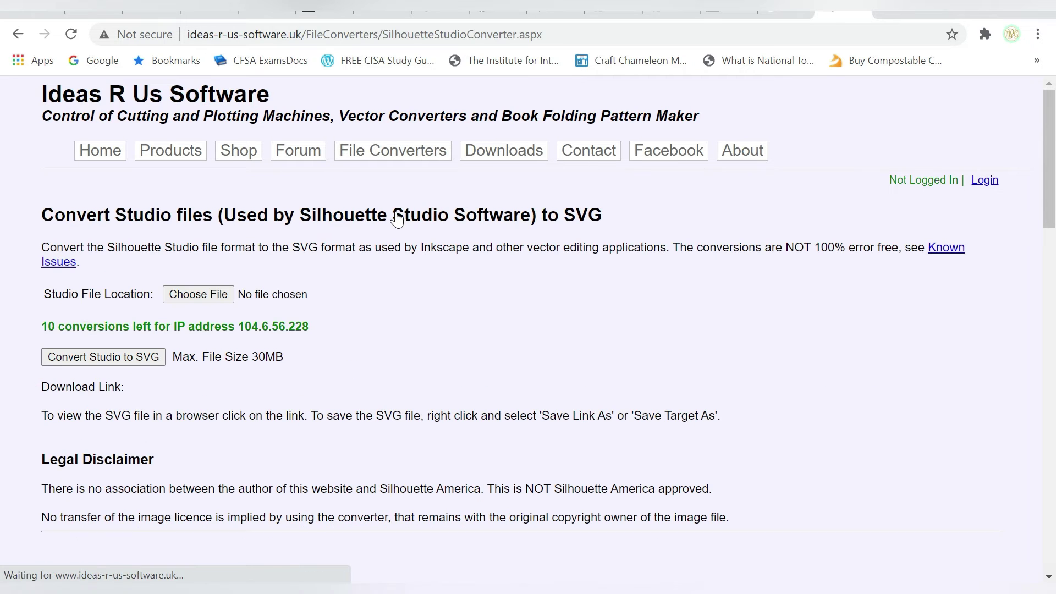
{"action": "left_click", "coordinate": [180, 301]}
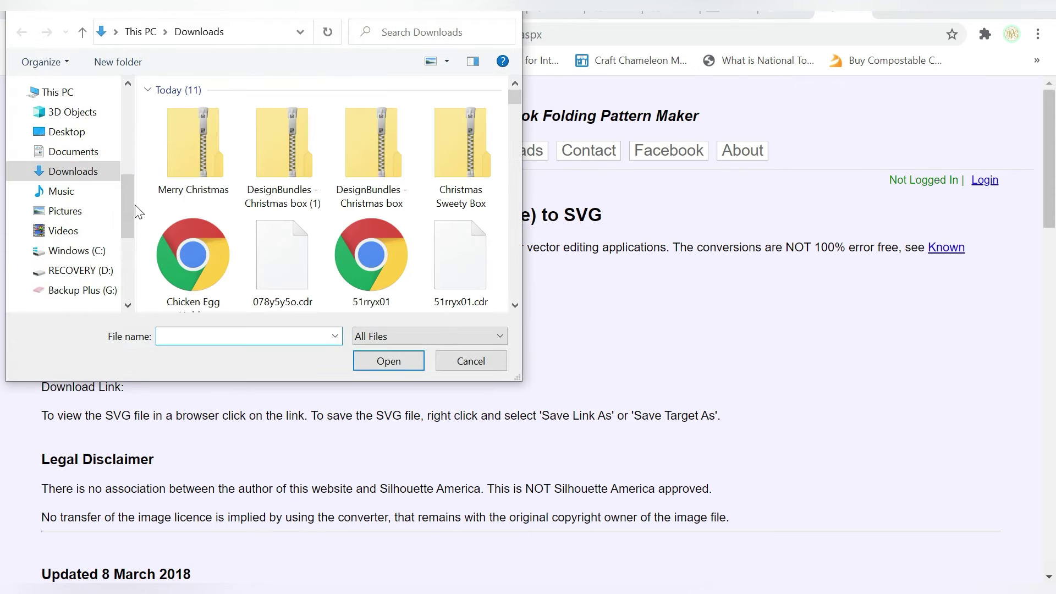
{"action": "left_click", "coordinate": [82, 131]}
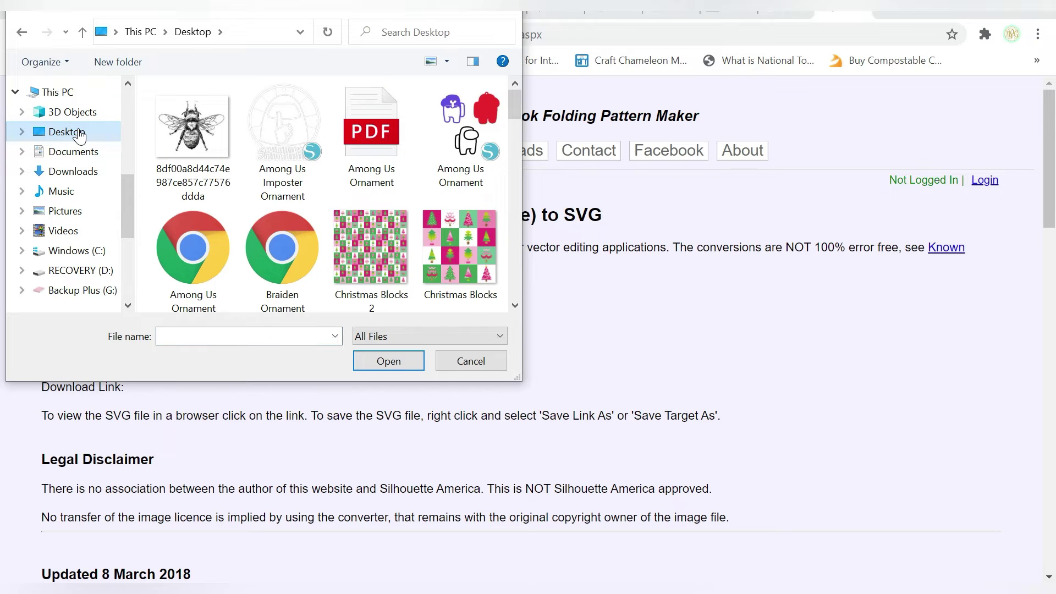
Search the Desktop for ornament files and choose the Christmas Ornament Studio file for conversion
{"action": "left_click", "coordinate": [459, 33]}
{"action": "type", "text": "rnament"}
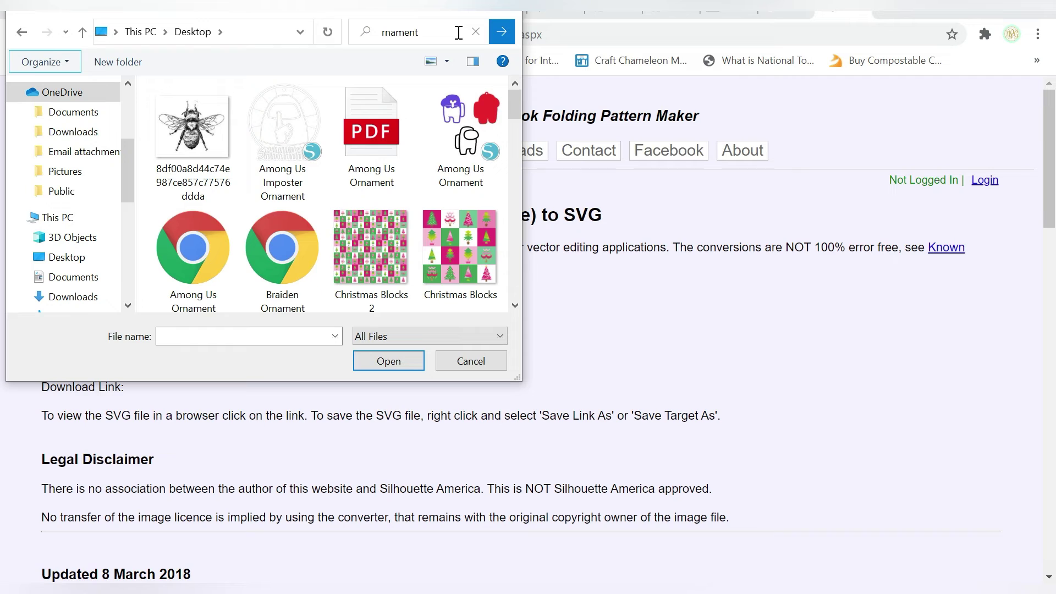
{"action": "left_click", "coordinate": [459, 33]}
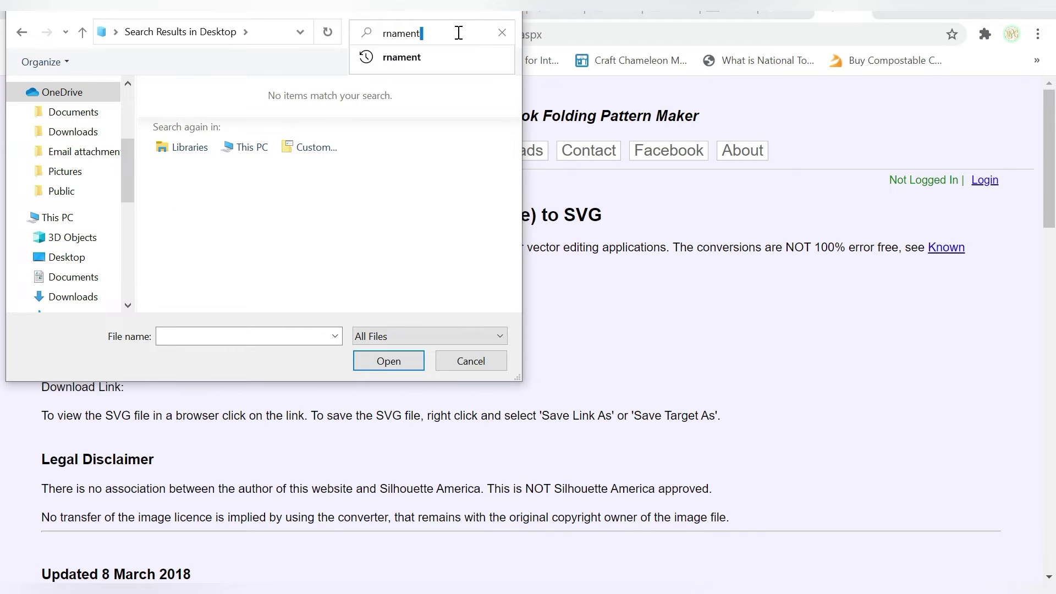
{"action": "key", "text": "ctrl+a"}
{"action": "type", "text": "ornamen"}
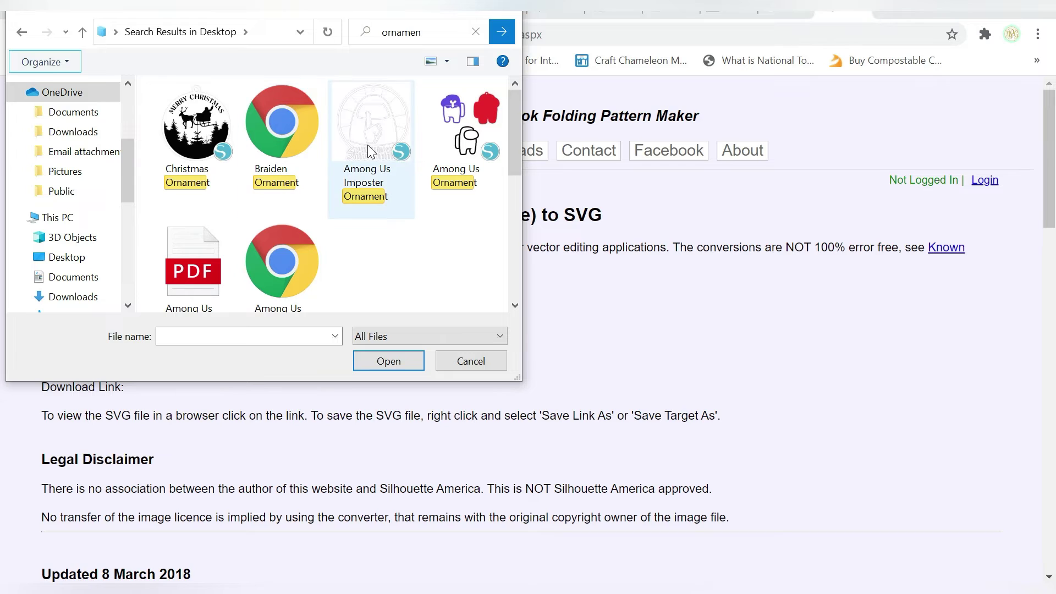
{"action": "left_click", "coordinate": [201, 132]}
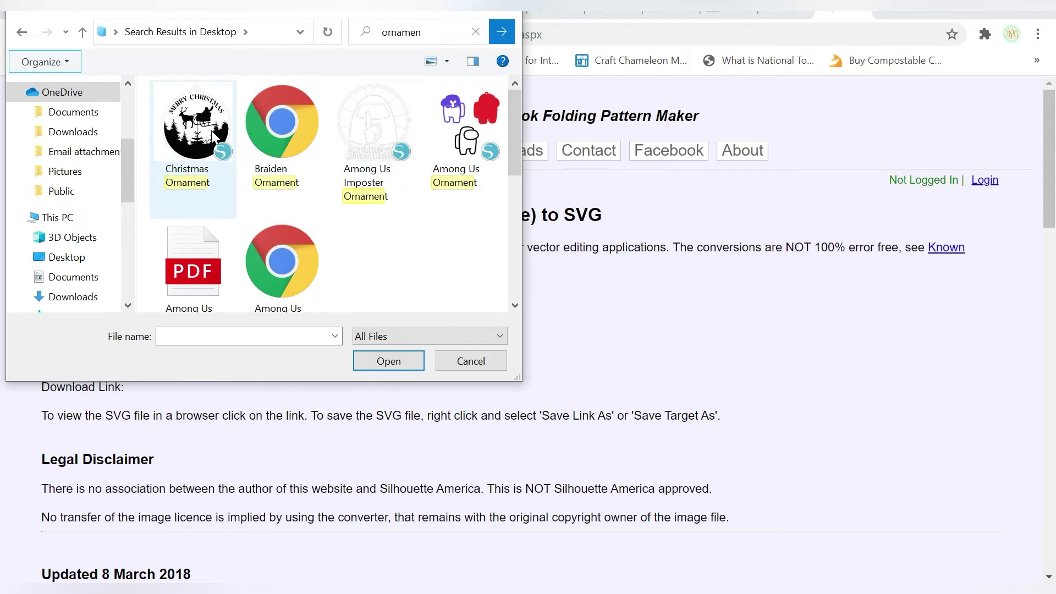
{"action": "double_click", "coordinate": [202, 134]}
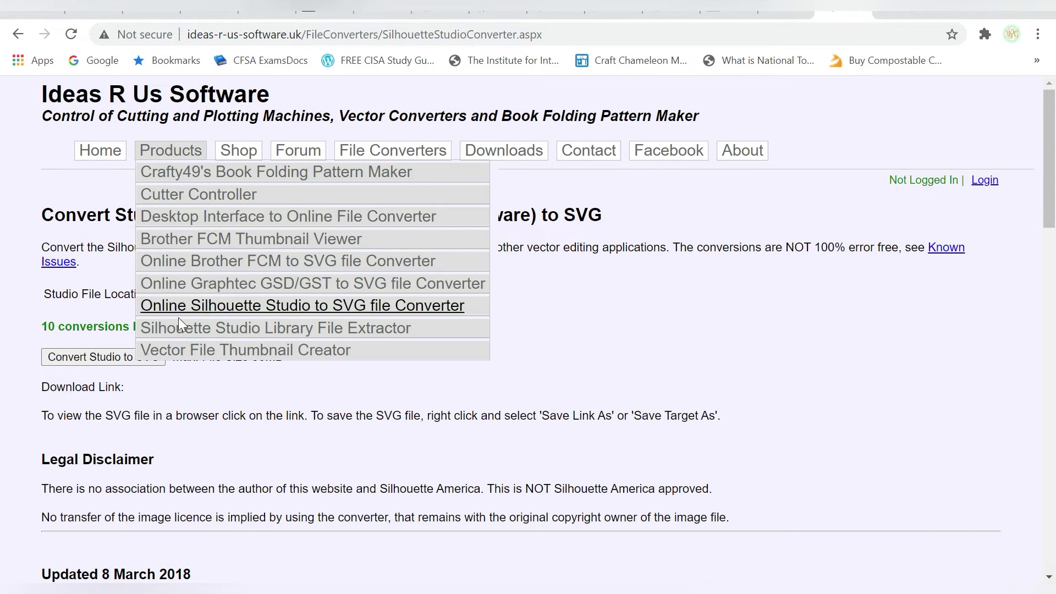
Convert the Studio file to SVG and save the result to the Desktop as the SVG document Christmas Ornament
{"action": "left_click", "coordinate": [107, 355]}
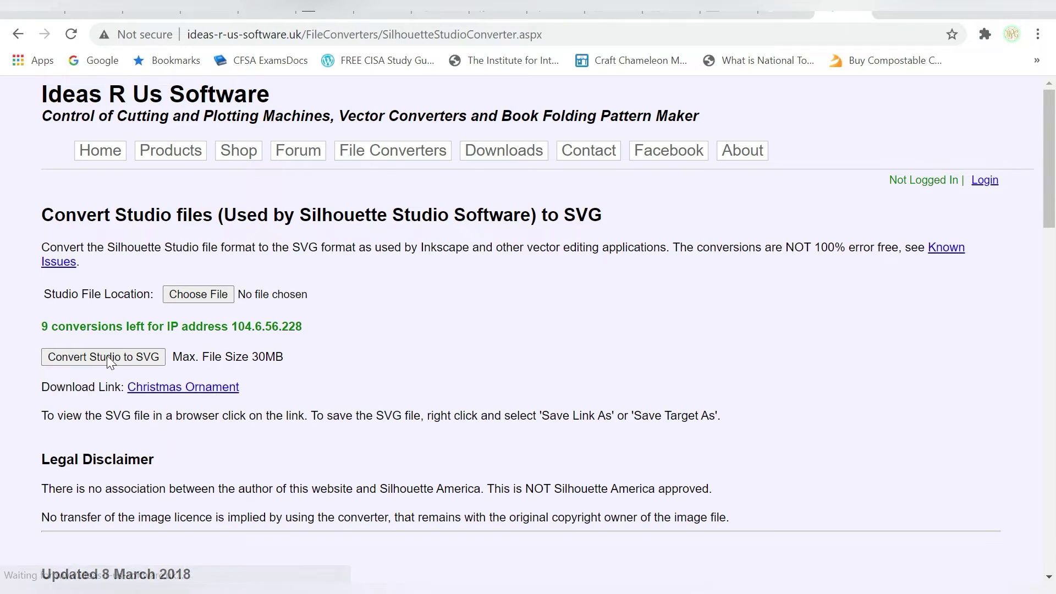
{"action": "right_click", "coordinate": [140, 391]}
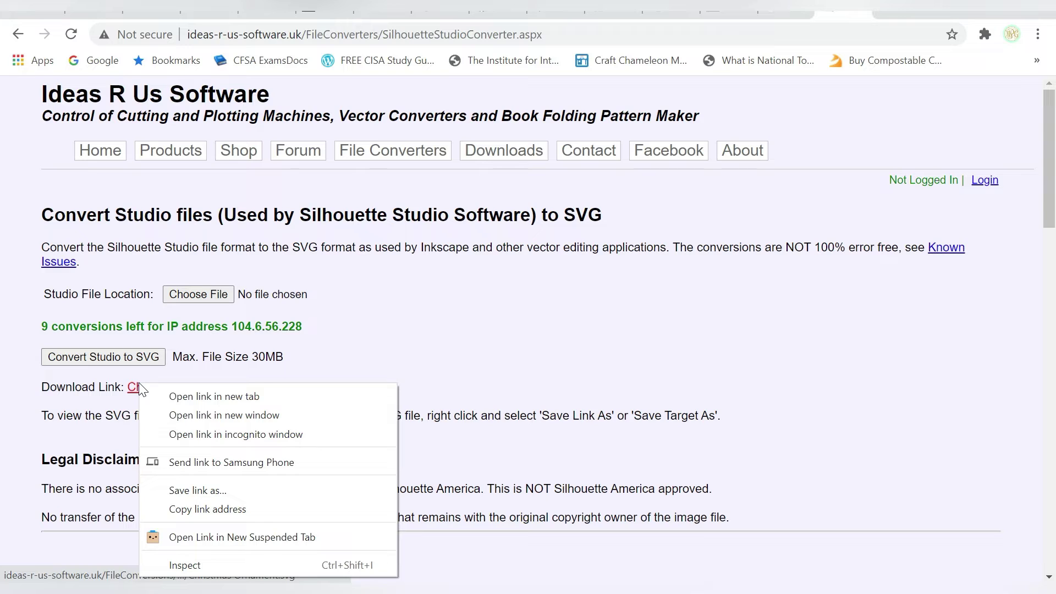
{"action": "left_click", "coordinate": [182, 491]}
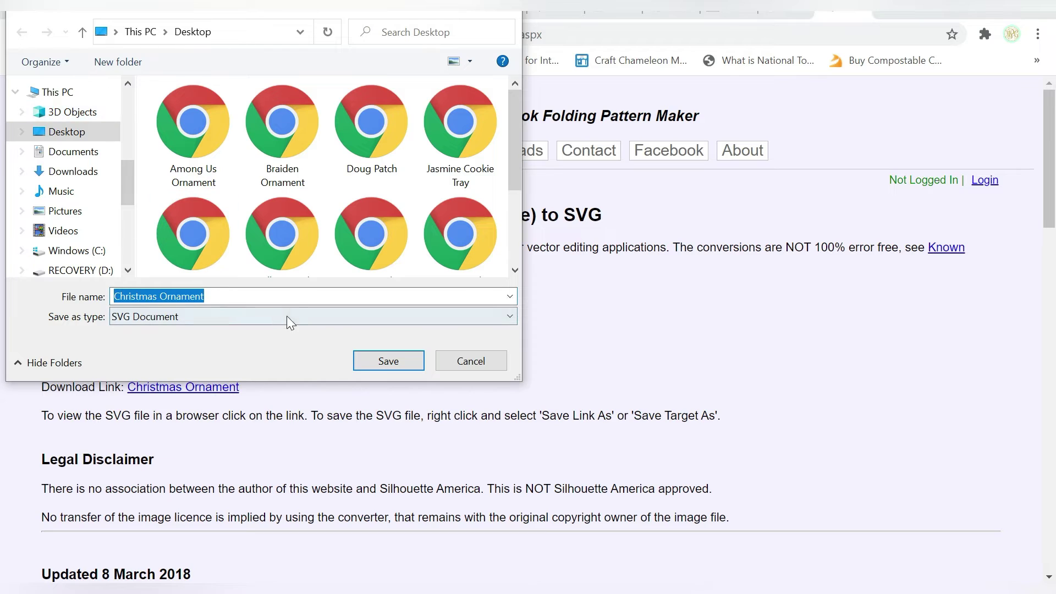
{"action": "left_click", "coordinate": [393, 363]}
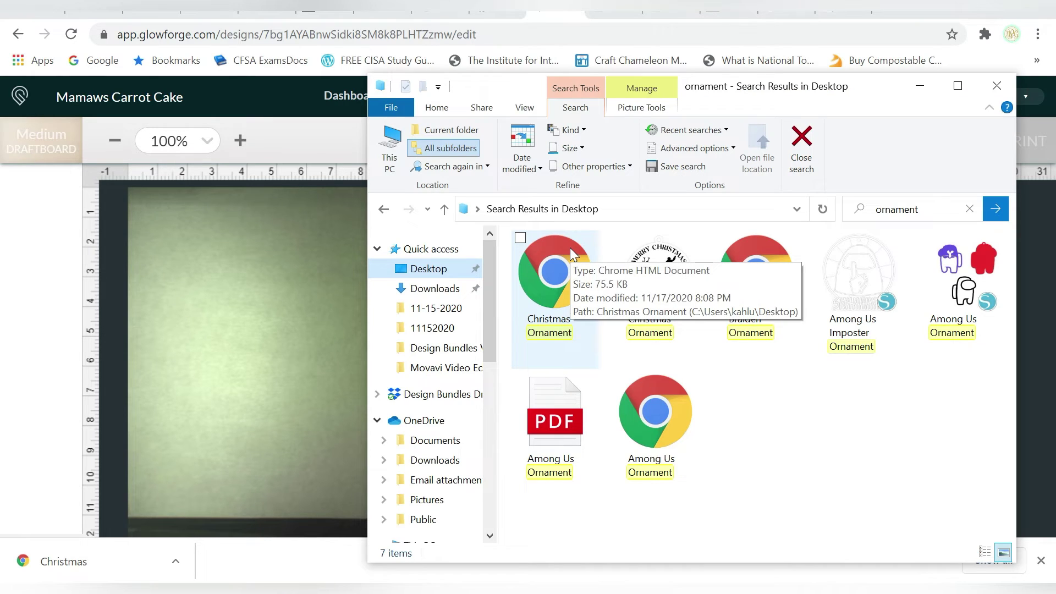
Import the Christmas Ornament SVG from the Desktop into the Glowforge workspace and dismiss the browser's download bar
{"action": "left_click", "coordinate": [570, 248]}
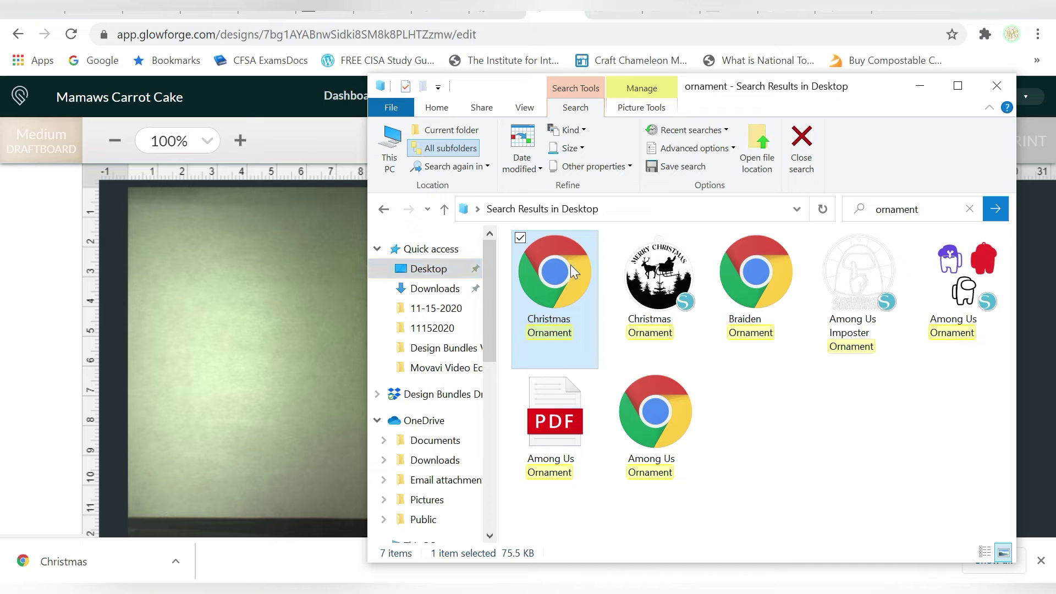
{"action": "left_click_drag", "start_coordinate": [570, 265], "coordinate": [270, 312]}
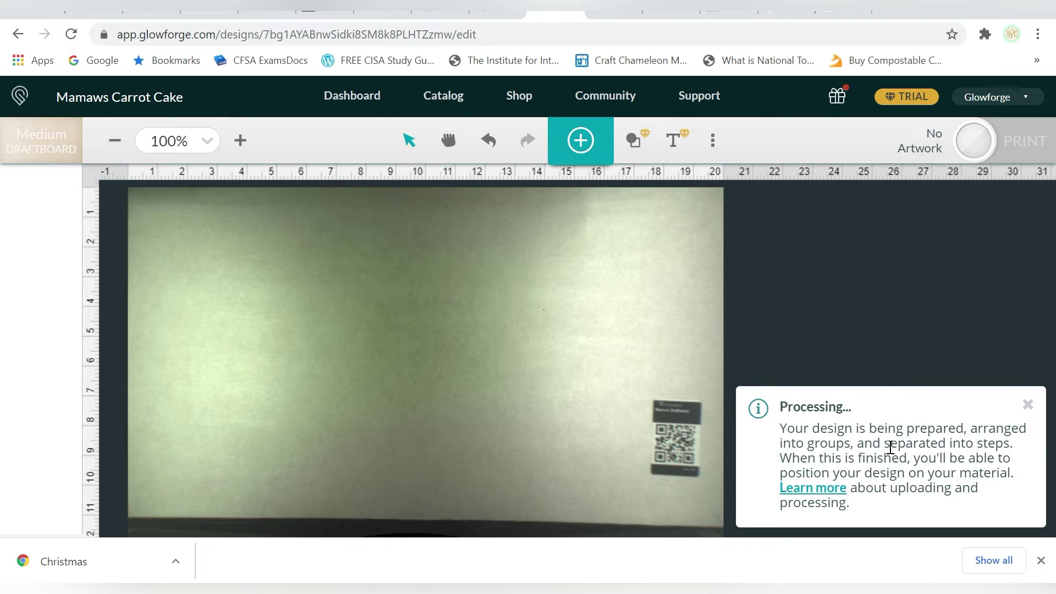
{"action": "left_click", "coordinate": [1041, 560]}
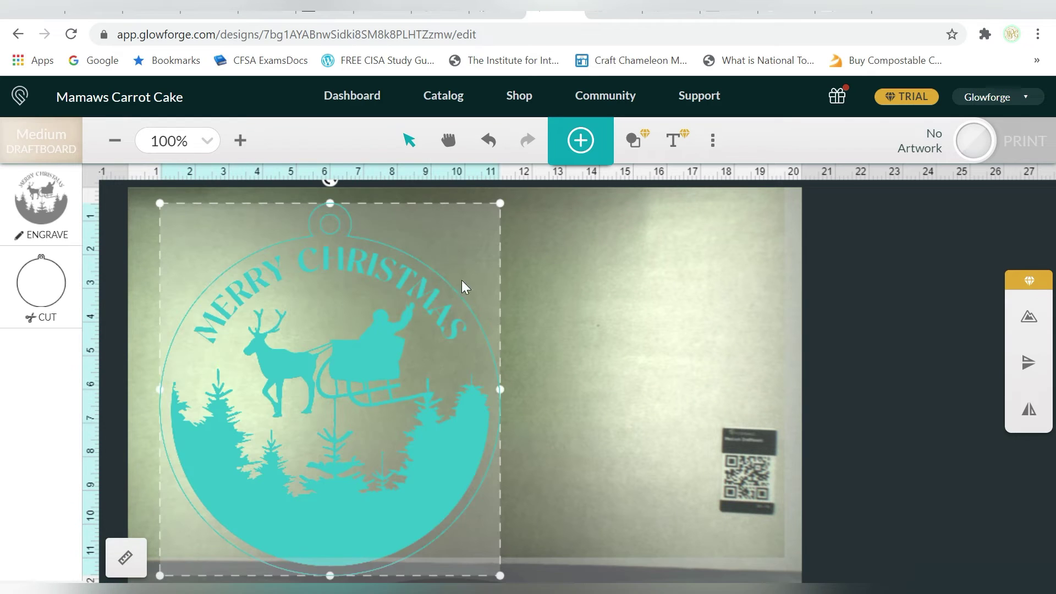
Shrink the ornament proportionally to about 5.8 in wide and move it to the right half of the material
{"action": "left_click_drag", "start_coordinate": [161, 204], "coordinate": [306, 363]}
{"action": "left_click_drag", "start_coordinate": [354, 453], "coordinate": [392, 427]}
{"action": "left_click_drag", "start_coordinate": [542, 358], "coordinate": [554, 349]}
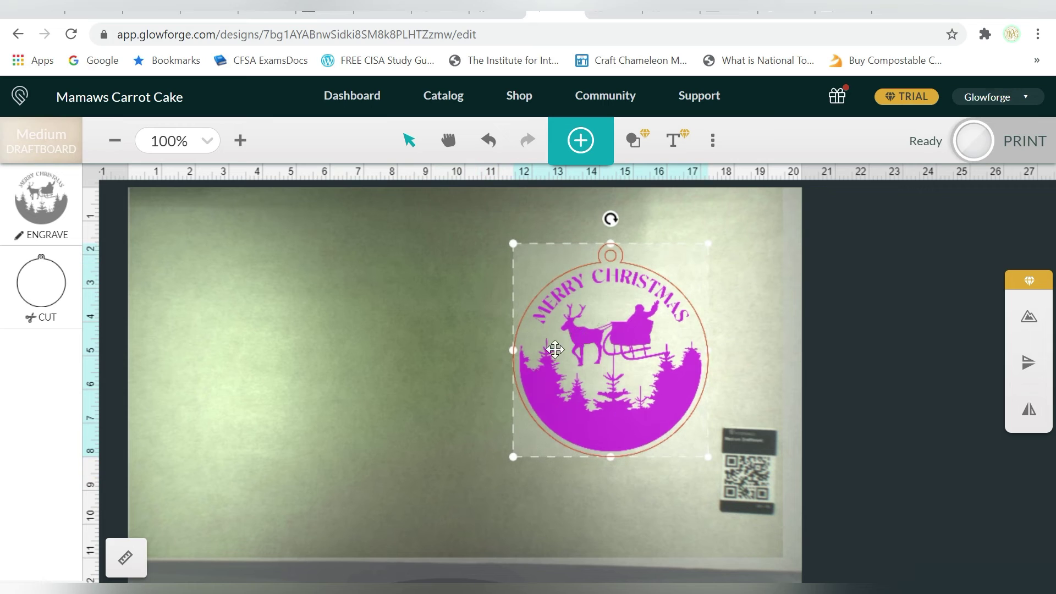
Set the ornament's width to 3.5 in with the proportions linked and reposition it on the material
{"action": "left_click", "coordinate": [126, 557]}
{"action": "left_click", "coordinate": [457, 550]}
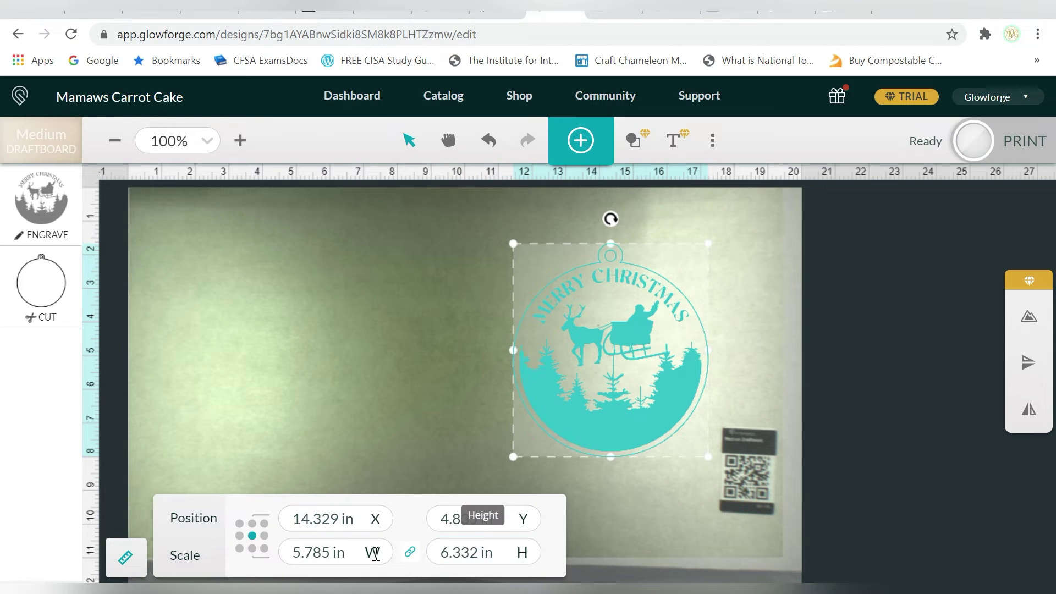
{"action": "left_click", "coordinate": [312, 552]}
{"action": "double_click", "coordinate": [312, 552]}
{"action": "type", "text": "3.5"}
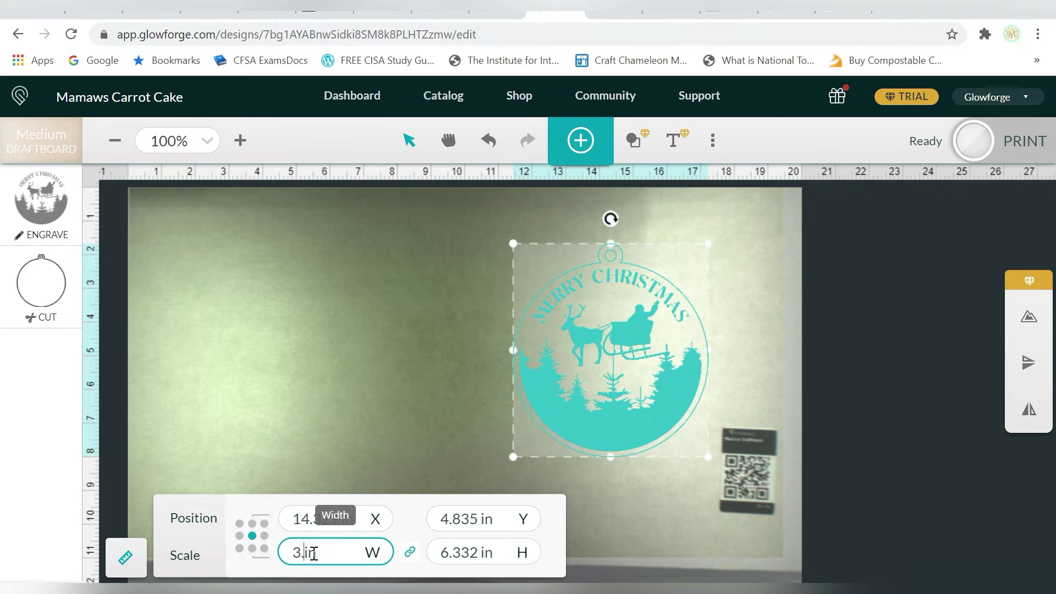
{"action": "key", "text": "Return"}
{"action": "left_click", "coordinate": [611, 368]}
{"action": "left_click_drag", "start_coordinate": [626, 370], "coordinate": [690, 352]}
{"action": "left_click", "coordinate": [549, 306]}
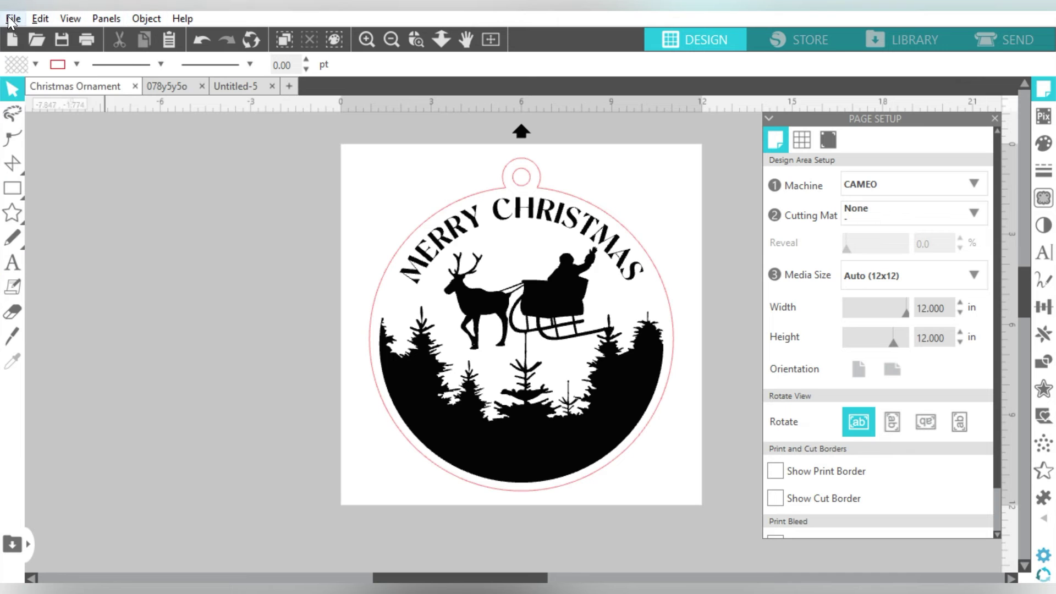
Save a copy of the ornament design to the Desktop as an SVG named Christmas Ornament 2
{"action": "left_click", "coordinate": [13, 18]}
{"action": "mouse_move", "coordinate": [107, 171]}
{"action": "left_click", "coordinate": [234, 174]}
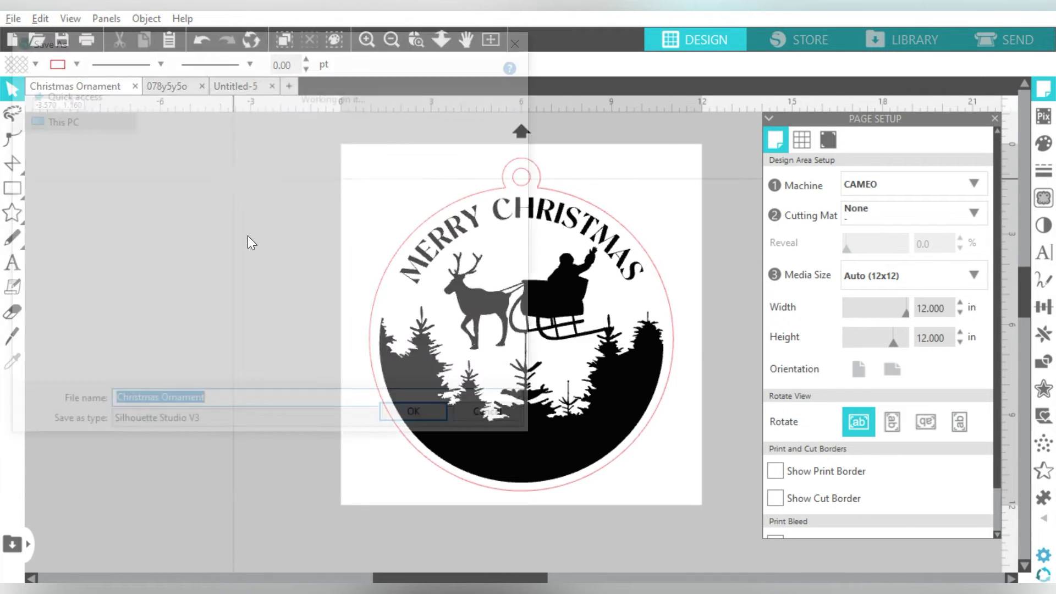
{"action": "left_click", "coordinate": [232, 337]}
{"action": "type", "text": "2"}
{"action": "left_click", "coordinate": [211, 362]}
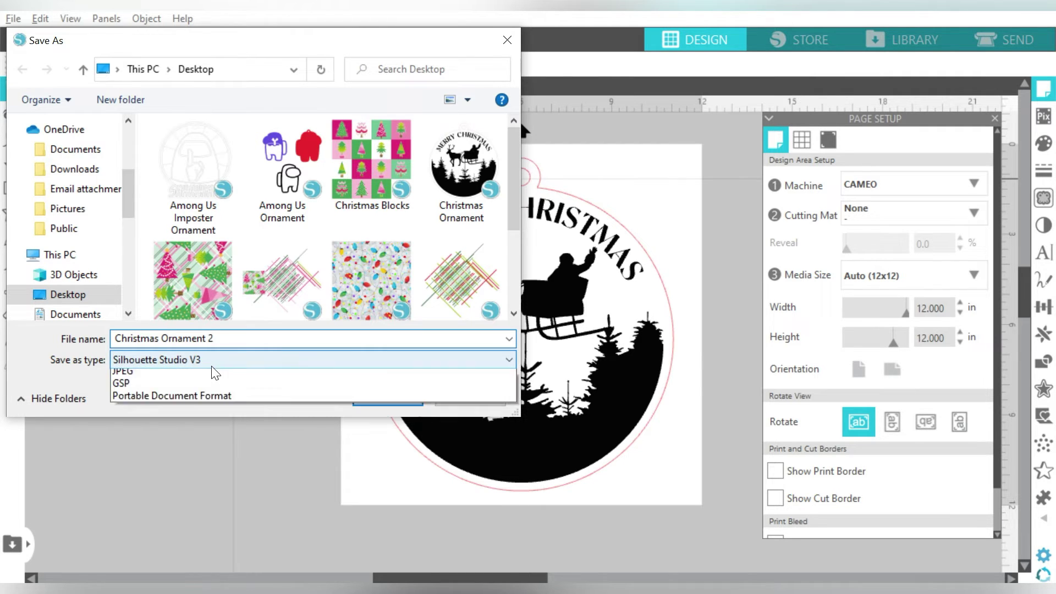
{"action": "left_click", "coordinate": [196, 401]}
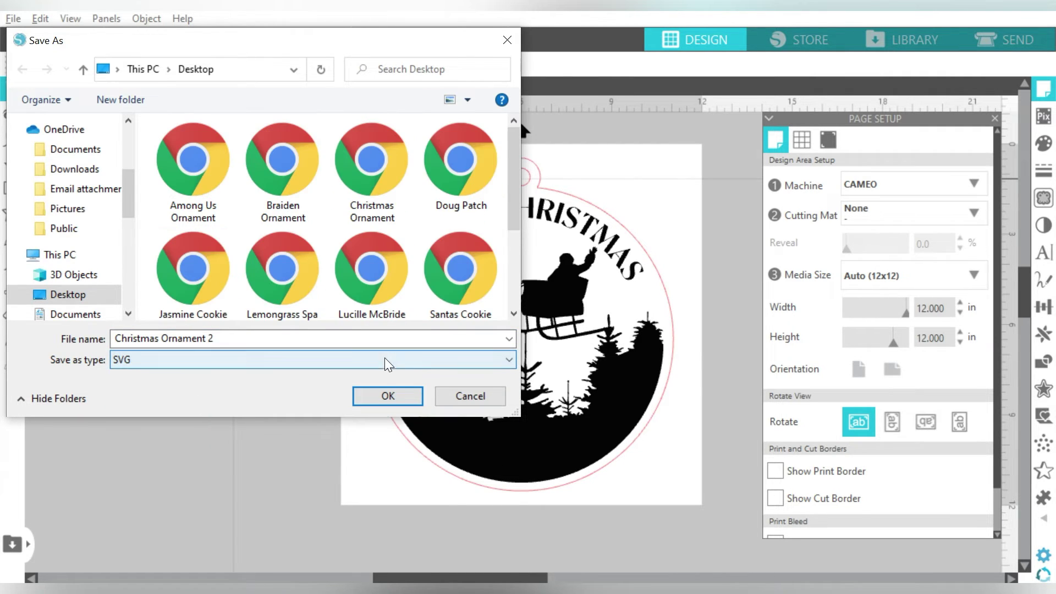
{"action": "left_click", "coordinate": [379, 396]}
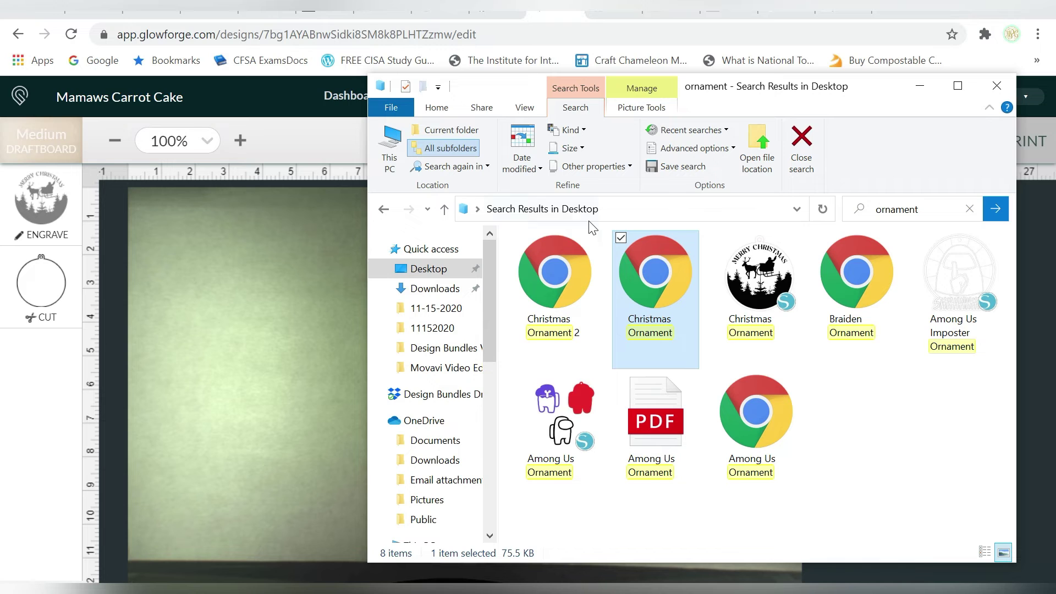
Switch to Glowforge, add the Christmas Ornament 2 SVG from the Desktop search results, and shrink it proportionally to about 5.8 in wide near the material's centre
{"action": "left_click", "coordinate": [559, 265]}
{"action": "left_click_drag", "start_coordinate": [559, 265], "coordinate": [262, 354]}
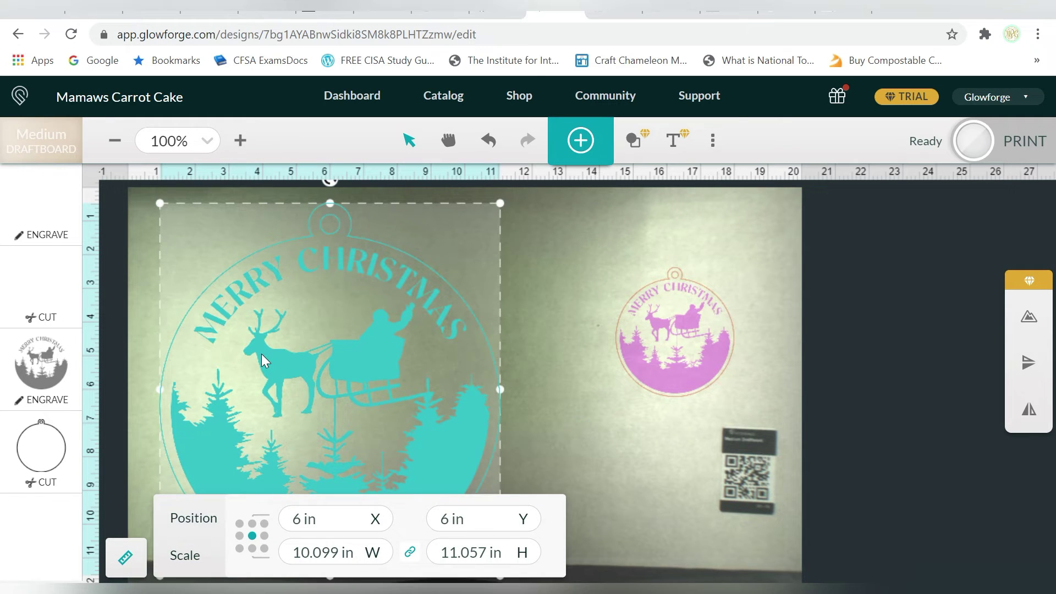
{"action": "left_click_drag", "start_coordinate": [164, 205], "coordinate": [306, 329]}
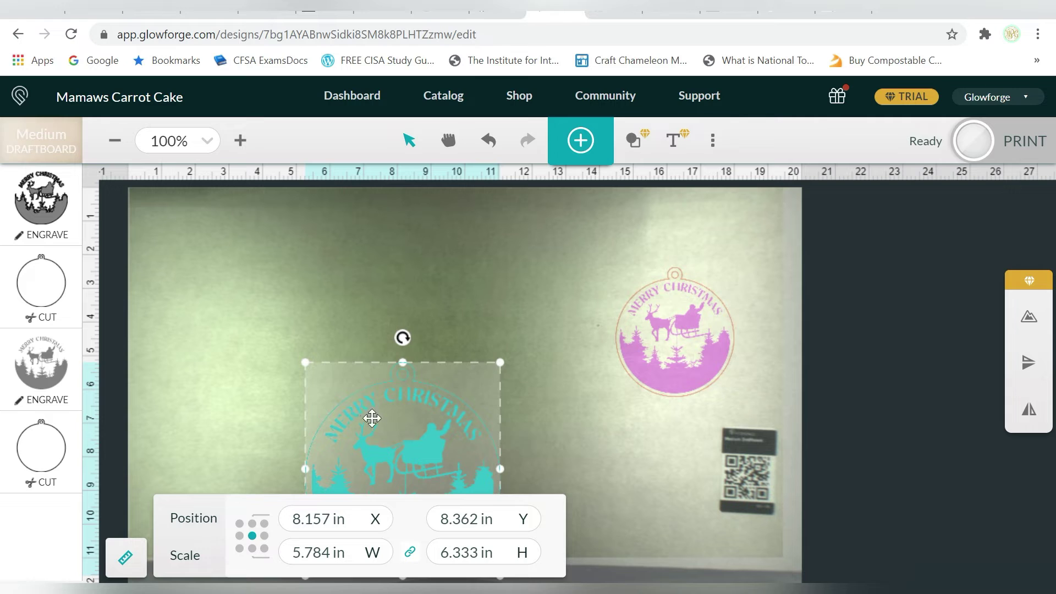
{"action": "left_click_drag", "start_coordinate": [384, 448], "coordinate": [423, 313]}
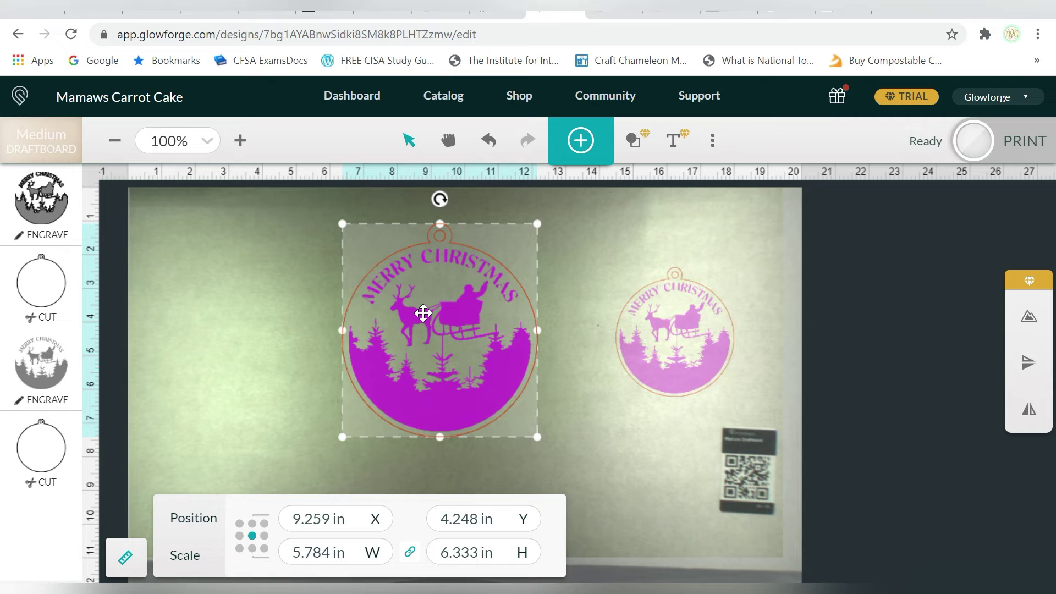
Set the new ornament's width to 3.75 in with linked proportions and place it just left of the first ornament
{"action": "double_click", "coordinate": [463, 552]}
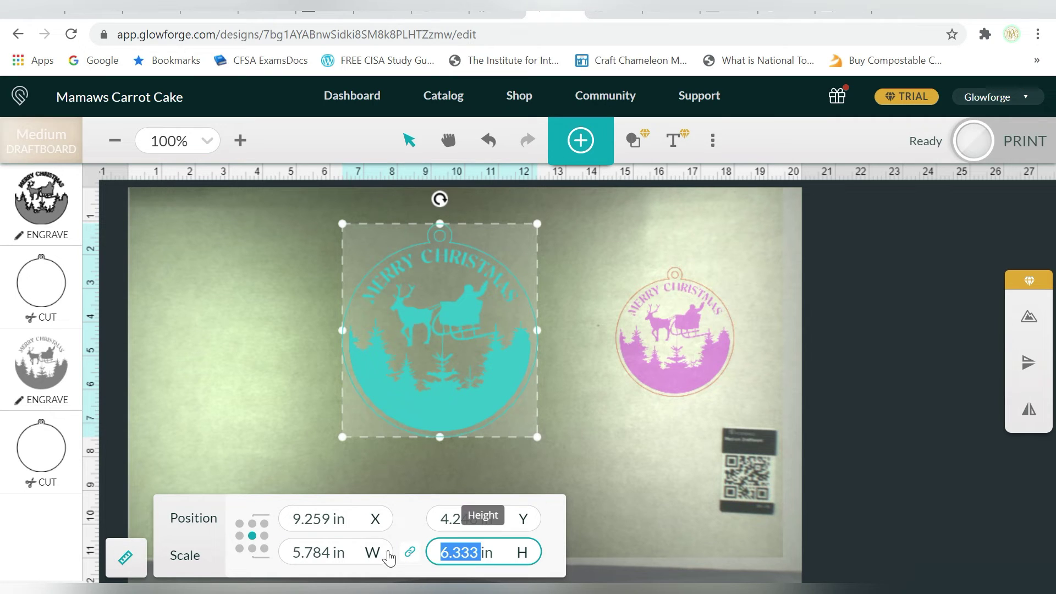
{"action": "left_click", "coordinate": [347, 552]}
{"action": "double_click", "coordinate": [340, 552]}
{"action": "key", "text": "ctrl+a"}
{"action": "type", "text": "3.75"}
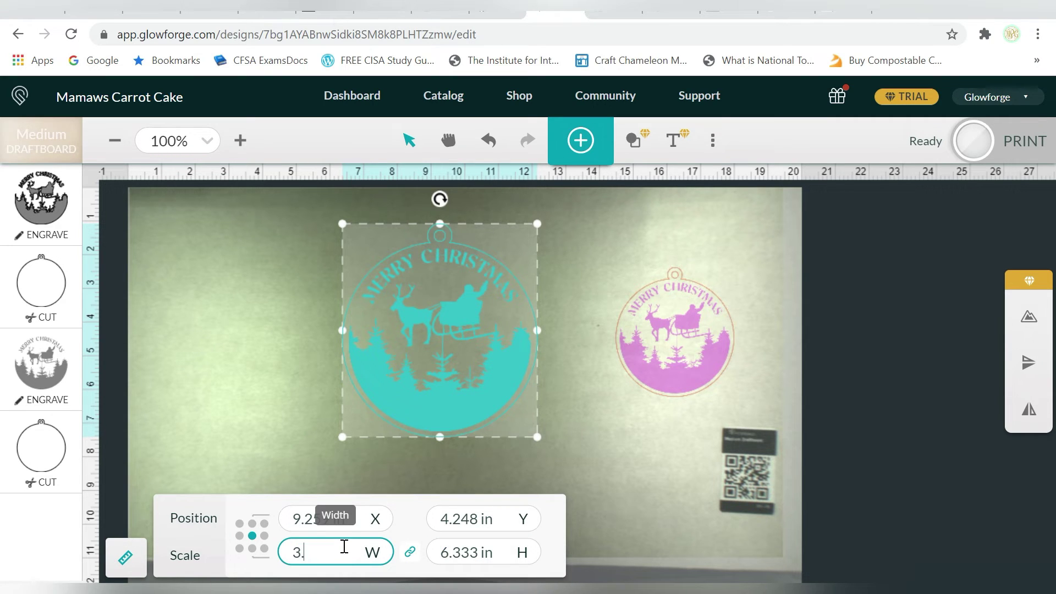
{"action": "key", "text": "Return"}
{"action": "left_click_drag", "start_coordinate": [467, 323], "coordinate": [588, 327]}
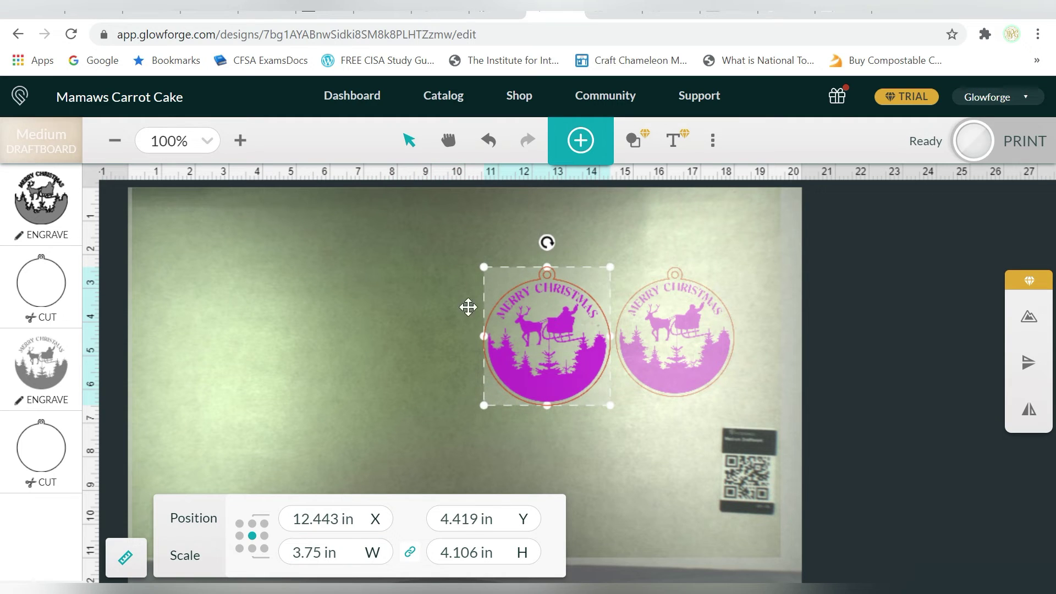
Set the new ornament's width to 3.5 in and align it level with the first ornament
{"action": "left_click", "coordinate": [321, 553]}
{"action": "key", "text": "BackSpace"}
{"action": "key", "text": "BackSpace"}
{"action": "type", "text": "5"}
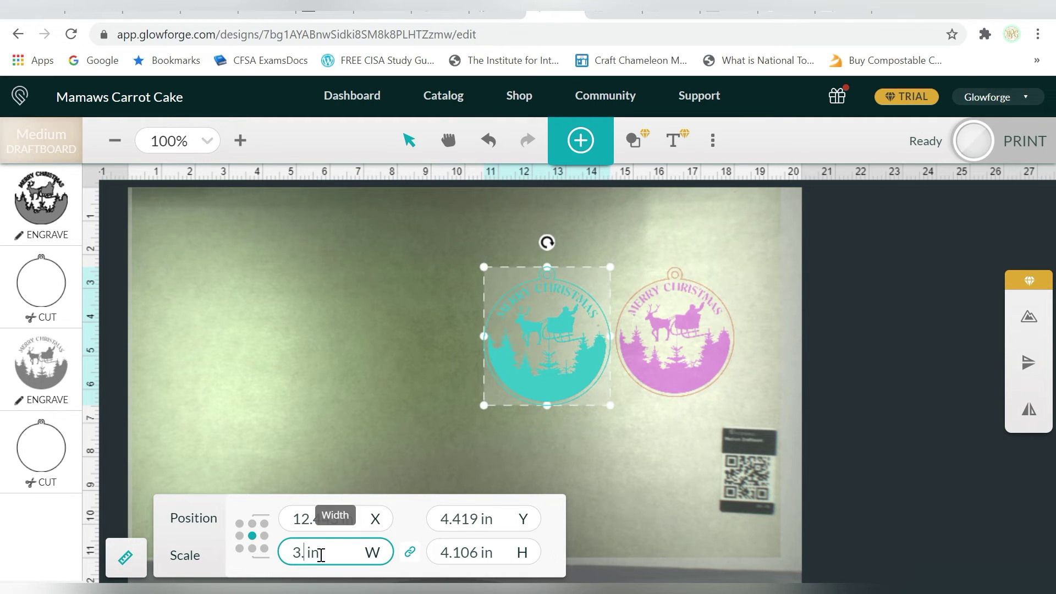
{"action": "key", "text": "Return"}
{"action": "left_click_drag", "start_coordinate": [569, 364], "coordinate": [569, 361]}
Delete the first ornament, including its engraving and cut outline, from the right side of the material
{"action": "left_click", "coordinate": [419, 298]}
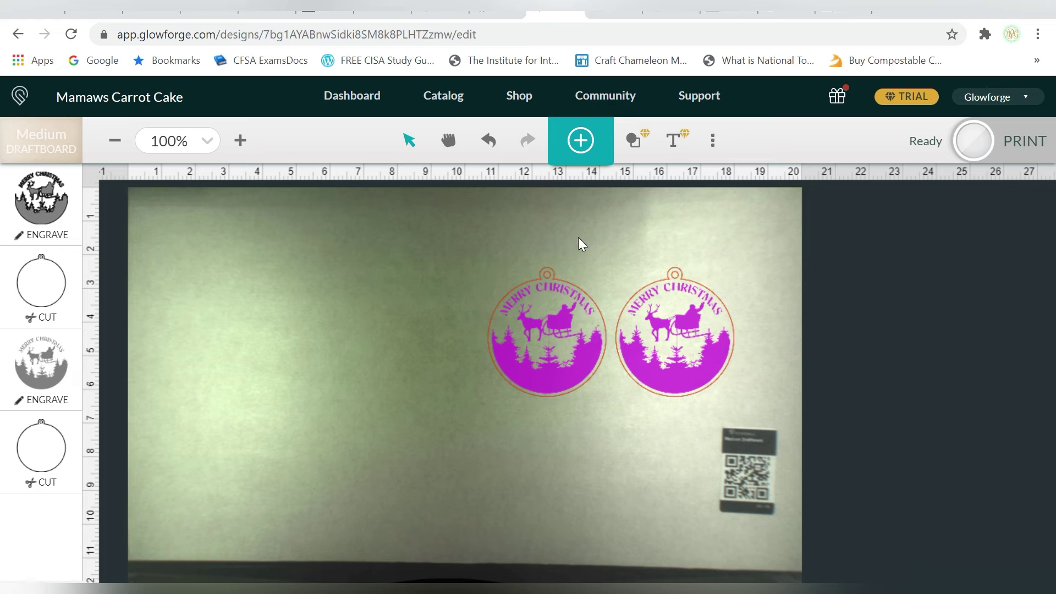
{"action": "left_click_drag", "start_coordinate": [653, 243], "coordinate": [728, 409]}
{"action": "key", "text": "Delete"}
Move the remaining ornament into the lower-left corner of the material and hide its position and size values
{"action": "left_click_drag", "start_coordinate": [652, 264], "coordinate": [466, 399]}
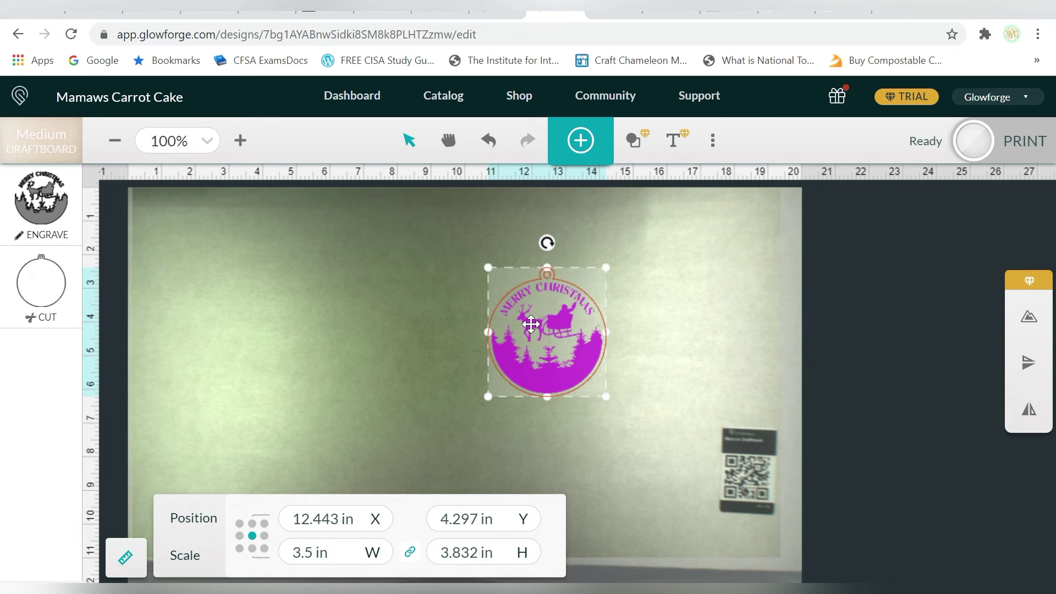
{"action": "left_click_drag", "start_coordinate": [531, 324], "coordinate": [187, 415]}
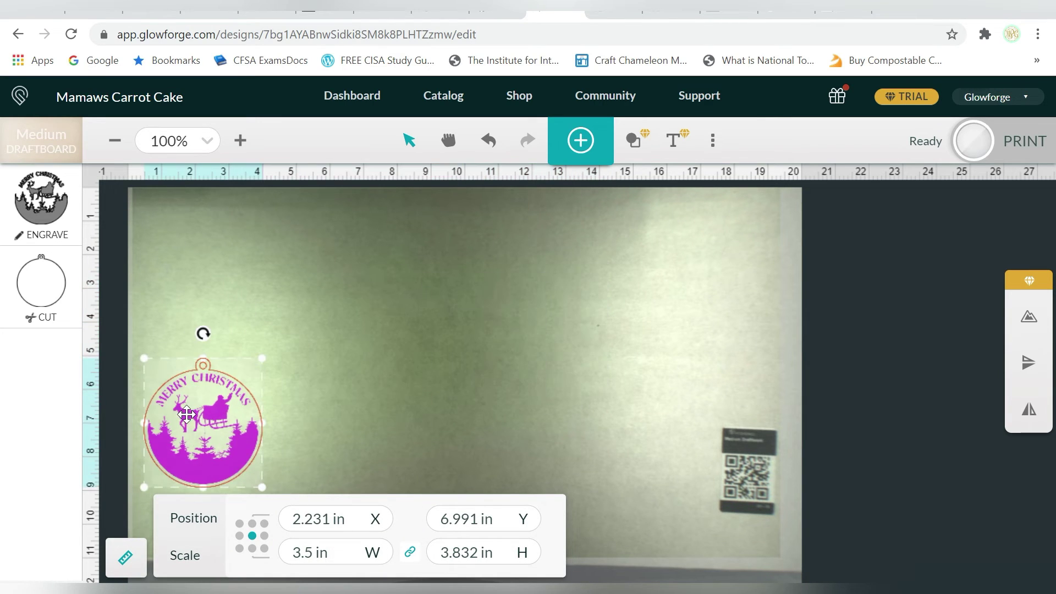
{"action": "left_click", "coordinate": [499, 336]}
{"action": "left_click_drag", "start_coordinate": [216, 413], "coordinate": [208, 482]}
{"action": "left_click", "coordinate": [125, 558]}
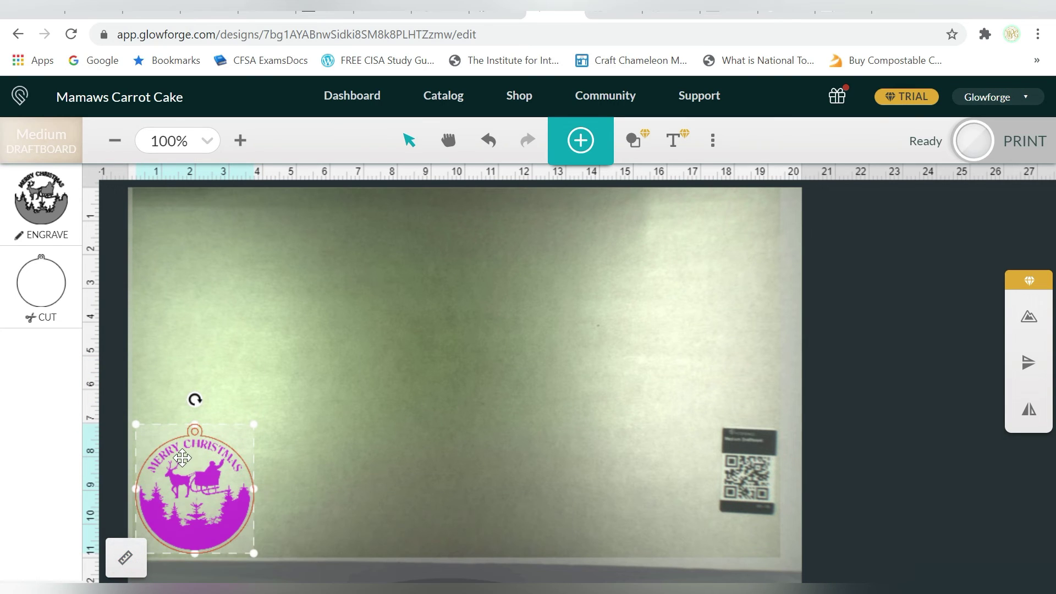
{"action": "left_click_drag", "start_coordinate": [182, 457], "coordinate": [181, 456]}
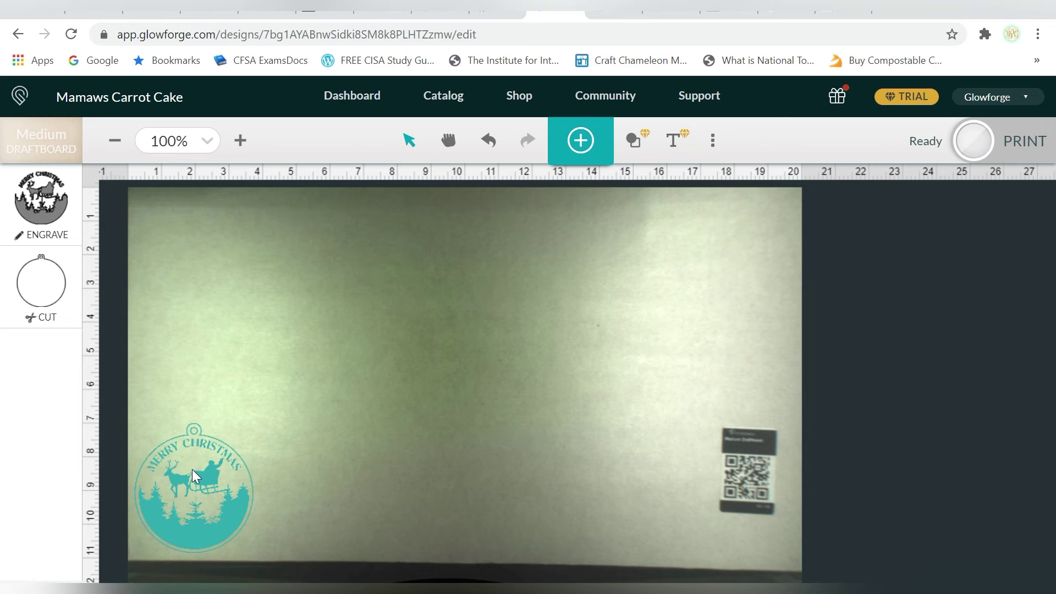
{"action": "left_click", "coordinate": [360, 387]}
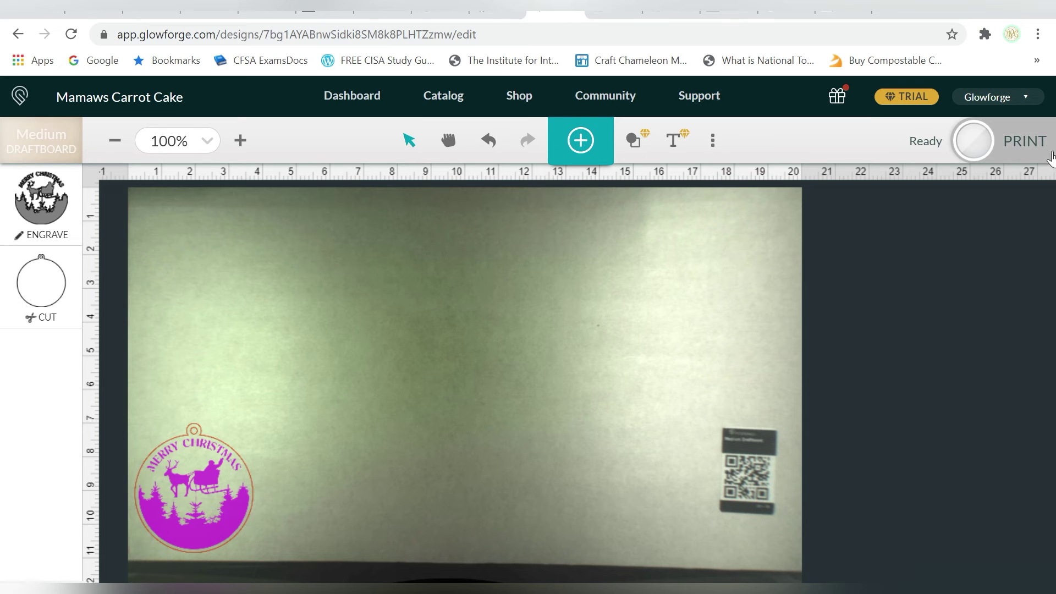
Start preparing the print and shift the ornament slightly inward from the material's left edge
{"action": "left_click", "coordinate": [1027, 147]}
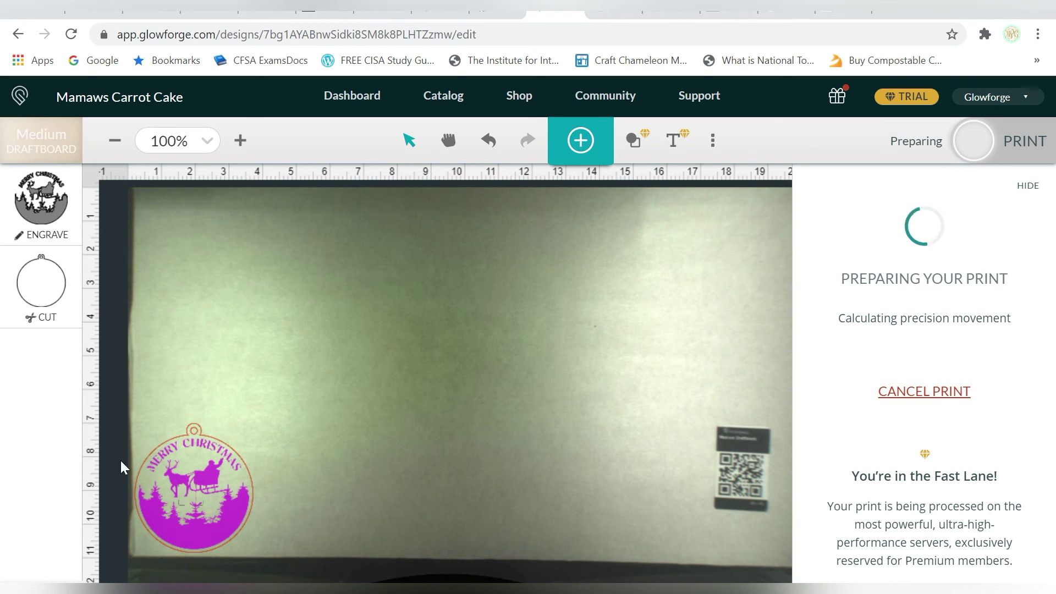
{"action": "left_click_drag", "start_coordinate": [295, 370], "coordinate": [168, 520]}
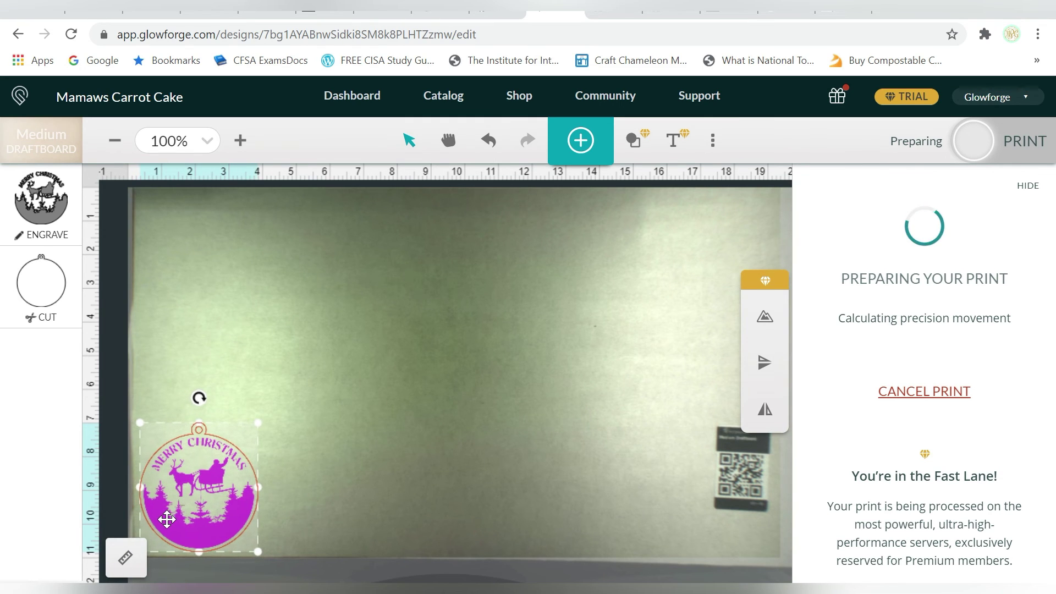
{"action": "left_click", "coordinate": [374, 465]}
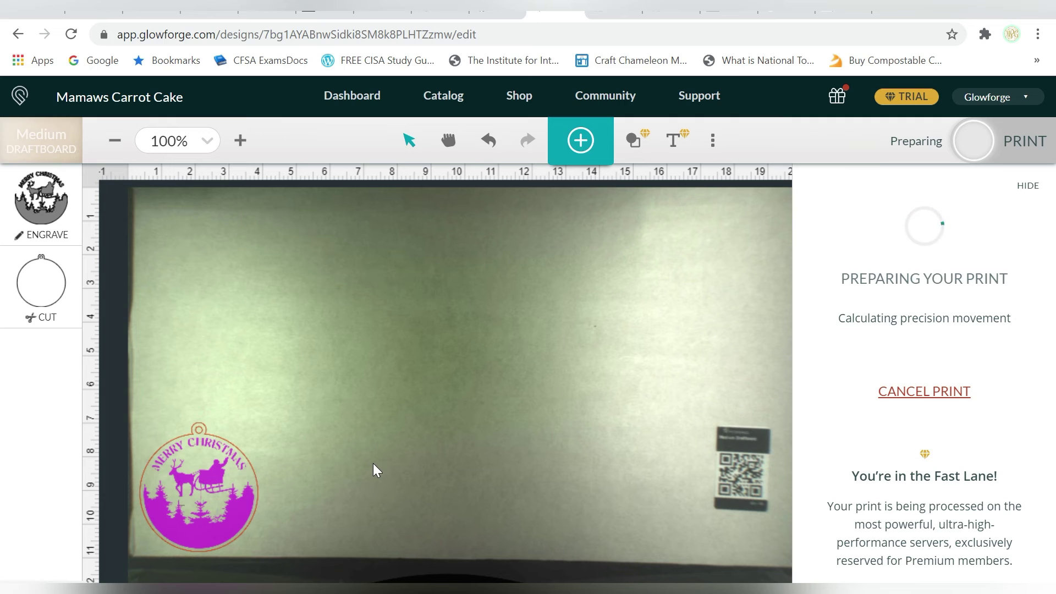